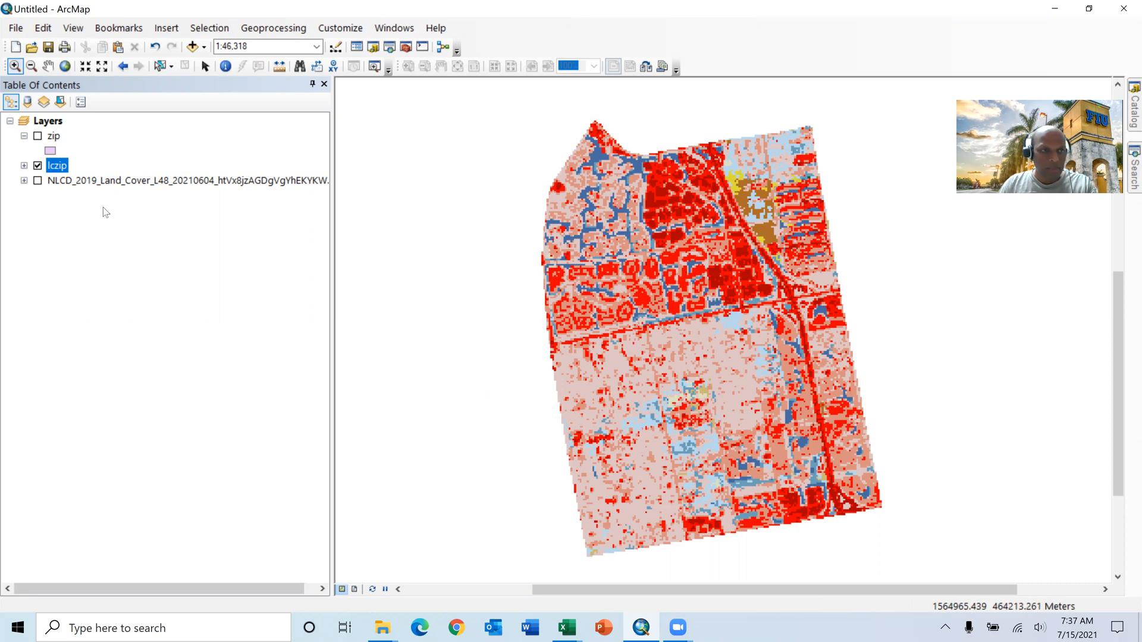
Step: Open the attribute table of the lczip land cover layer
{"action": "left_click", "coordinate": [37, 166]}
{"action": "left_click", "coordinate": [37, 166]}
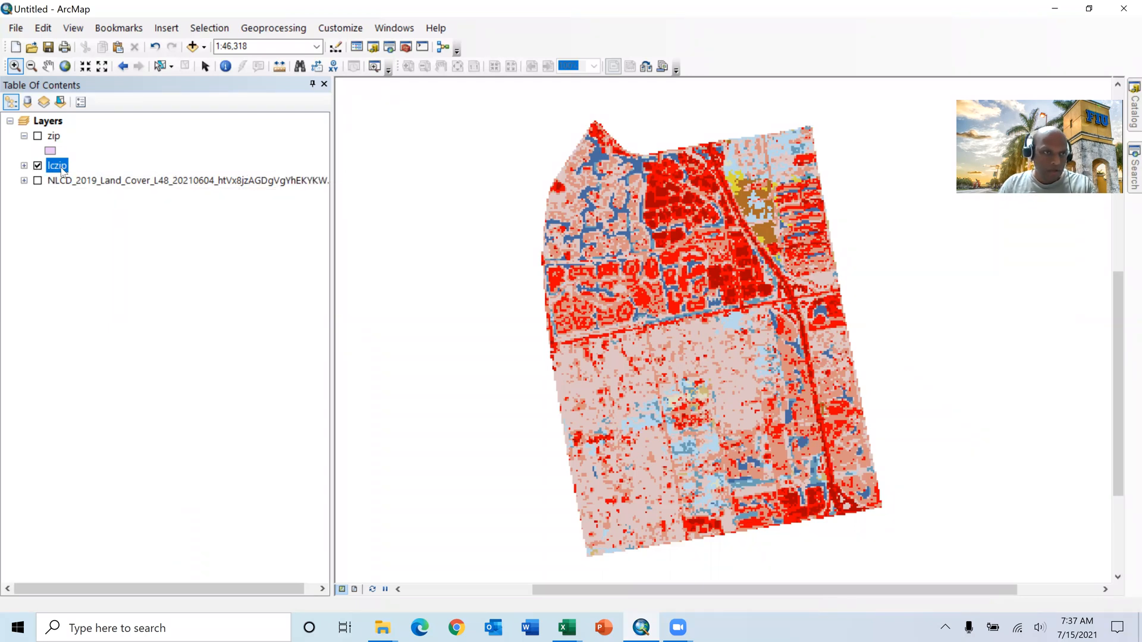
{"action": "right_click", "coordinate": [61, 171]}
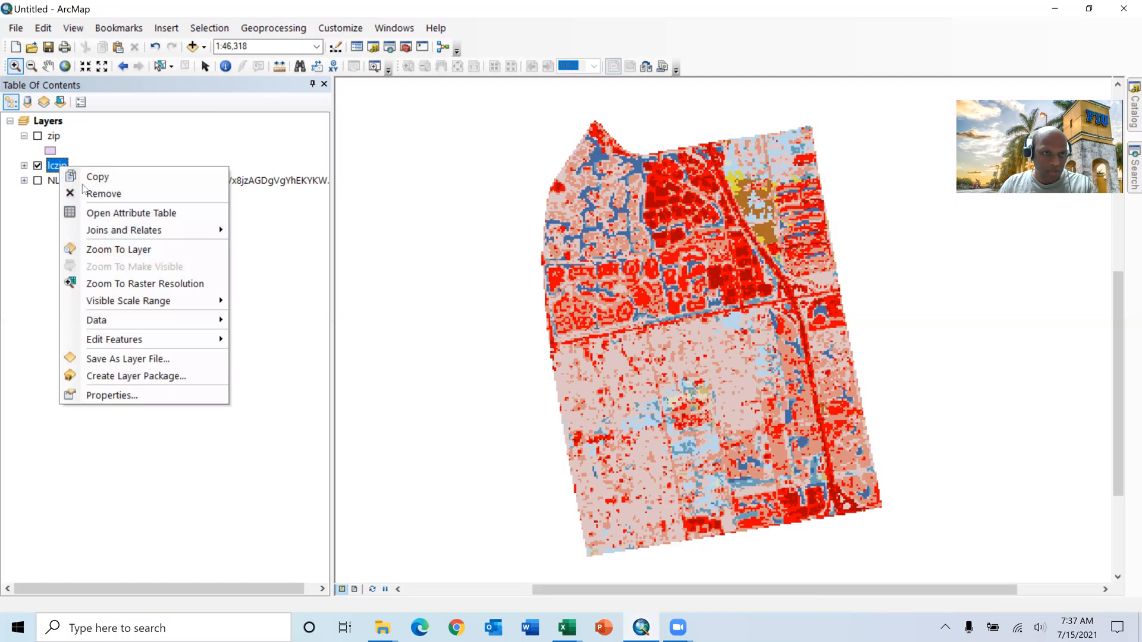
{"action": "left_click", "coordinate": [116, 212]}
{"action": "left_click_drag", "start_coordinate": [298, 263], "coordinate": [326, 219]}
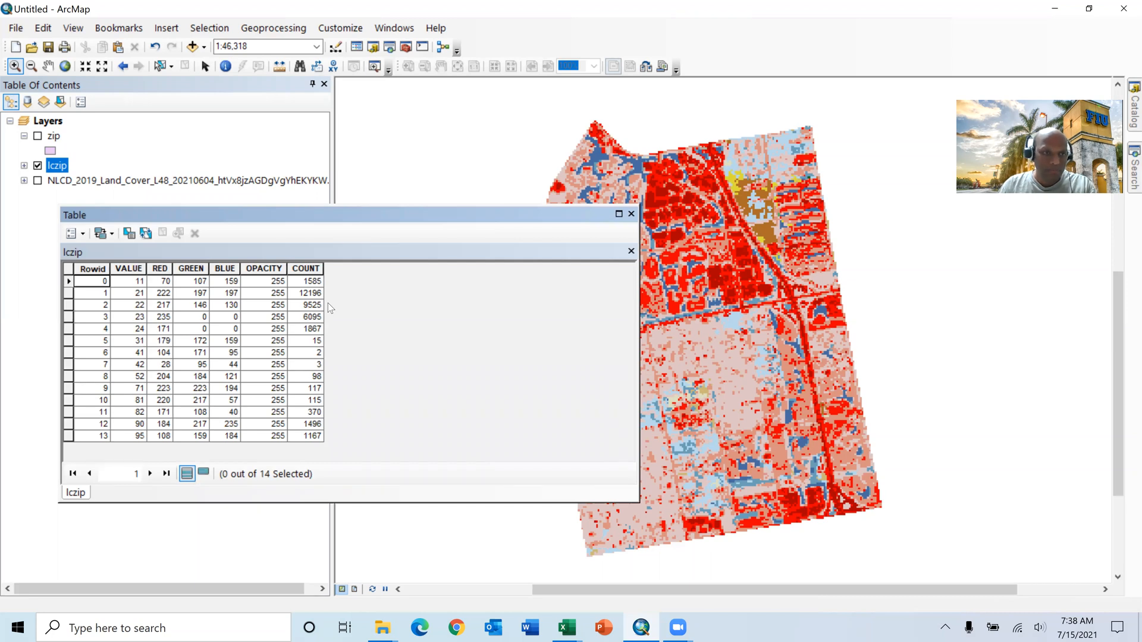
Step: Add a field named Area with the Double type to the lczip attribute table
{"action": "left_click", "coordinate": [84, 234]}
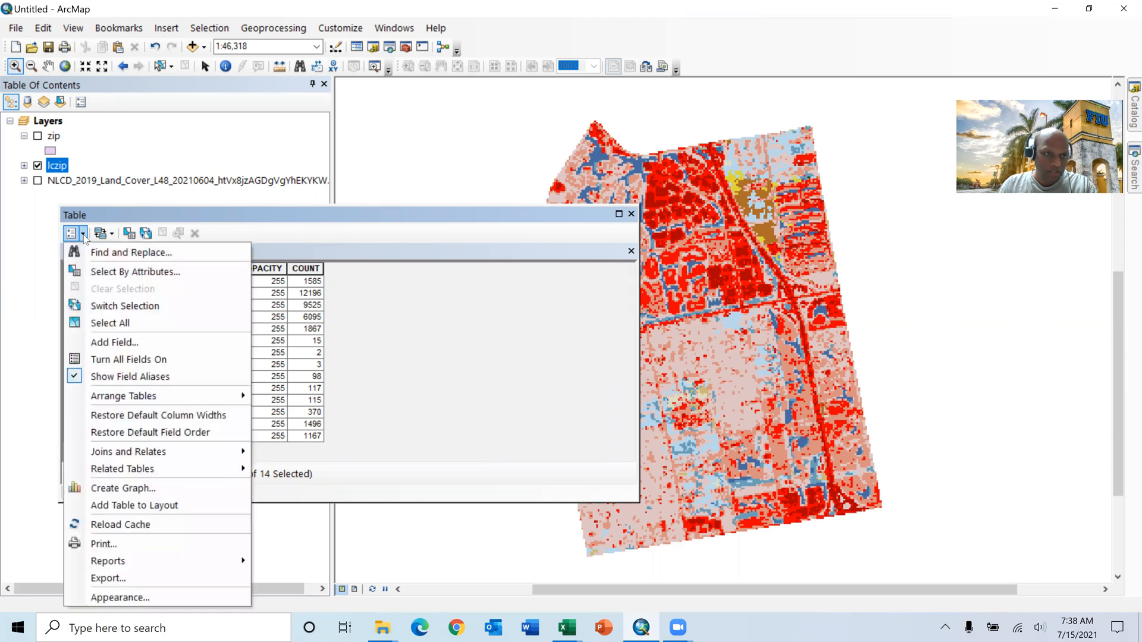
{"action": "left_click", "coordinate": [104, 345]}
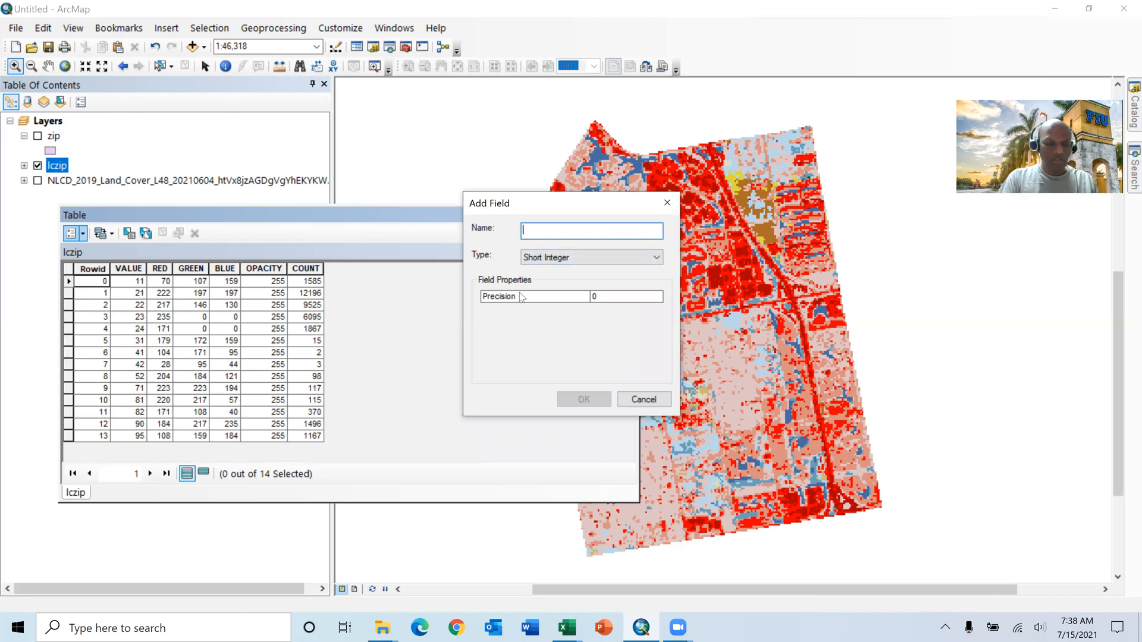
{"action": "type", "text": "Area"}
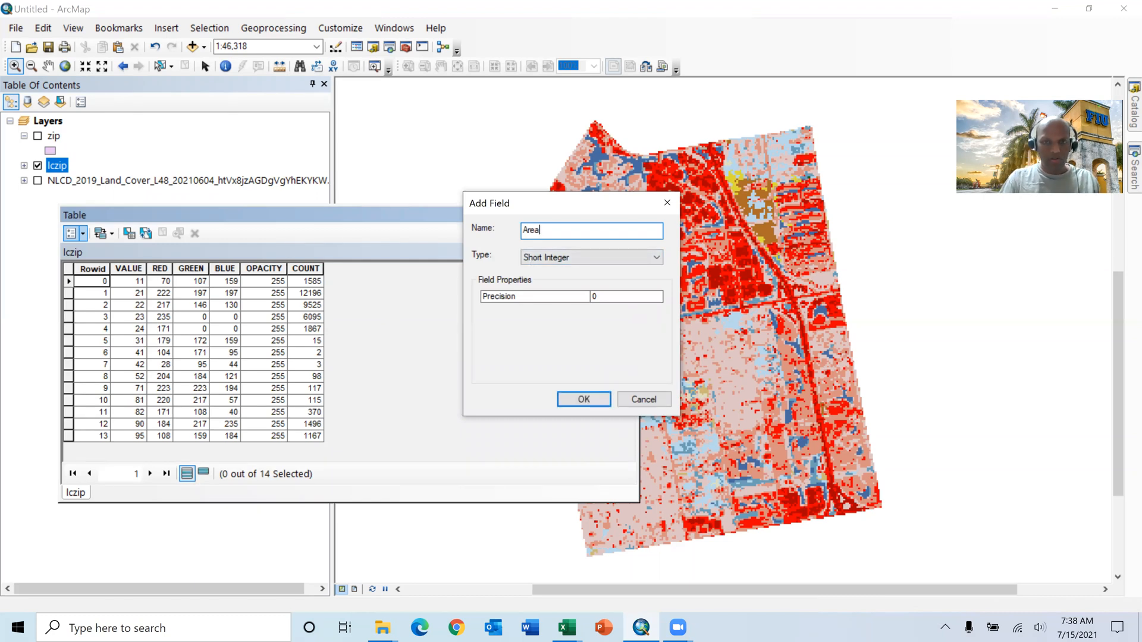
{"action": "left_click", "coordinate": [583, 258]}
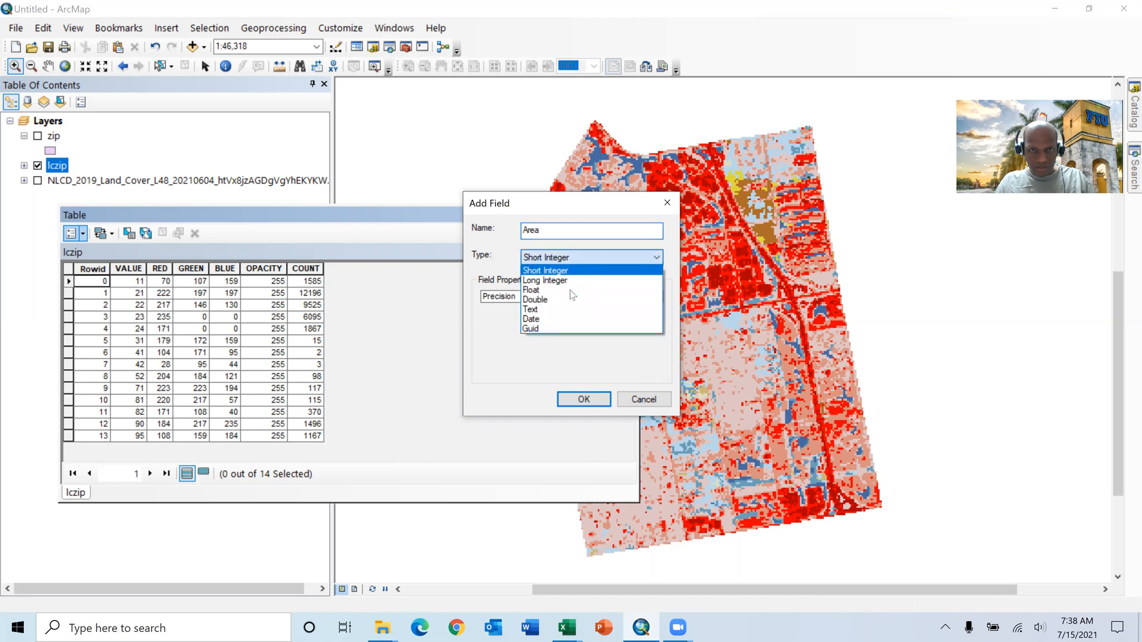
{"action": "left_click", "coordinate": [569, 300]}
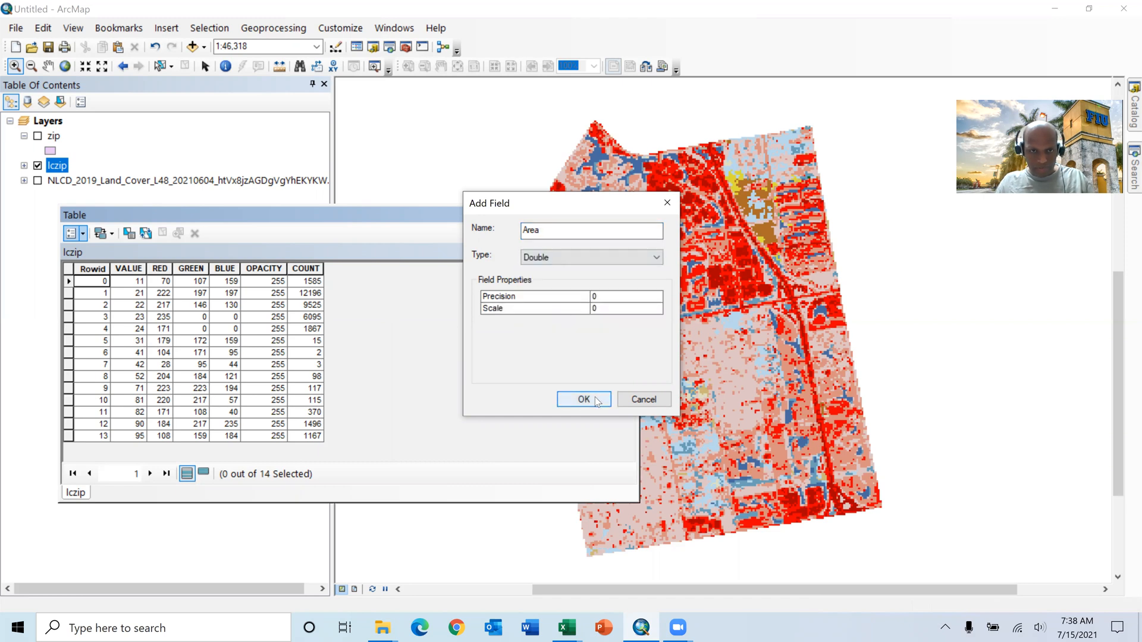
{"action": "left_click", "coordinate": [595, 397]}
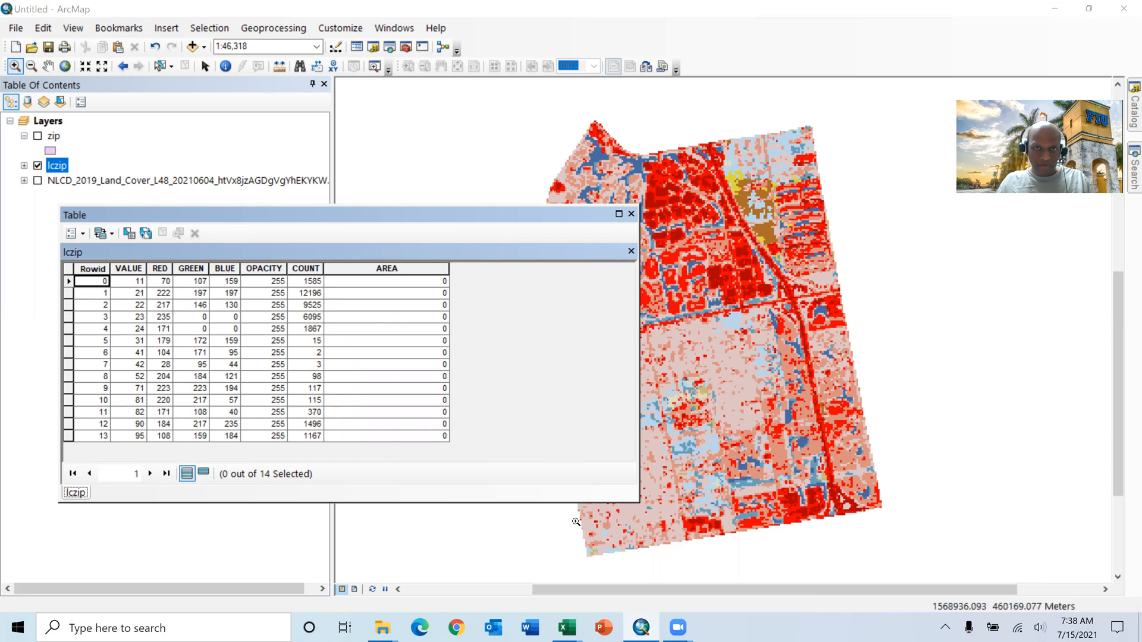
Step: Calculate the AREA field with the Field Calculator expression [COUNT]*900, accepting the calculation outside an edit session
{"action": "left_click_drag", "start_coordinate": [407, 253], "coordinate": [438, 258]}
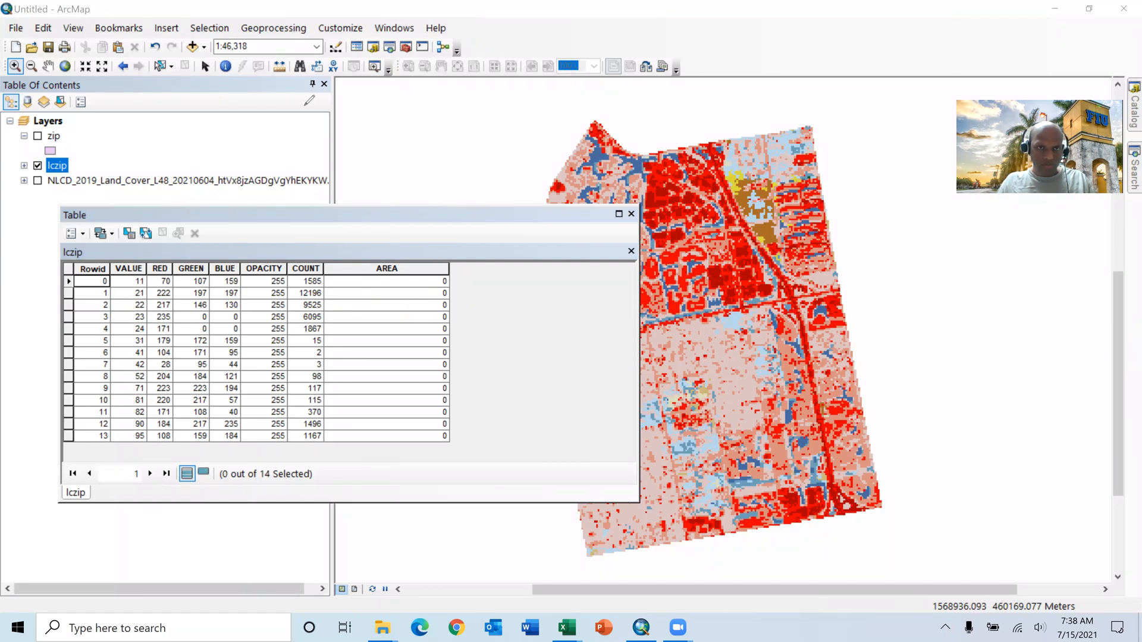
{"action": "left_click", "coordinate": [378, 270]}
{"action": "right_click", "coordinate": [379, 271]}
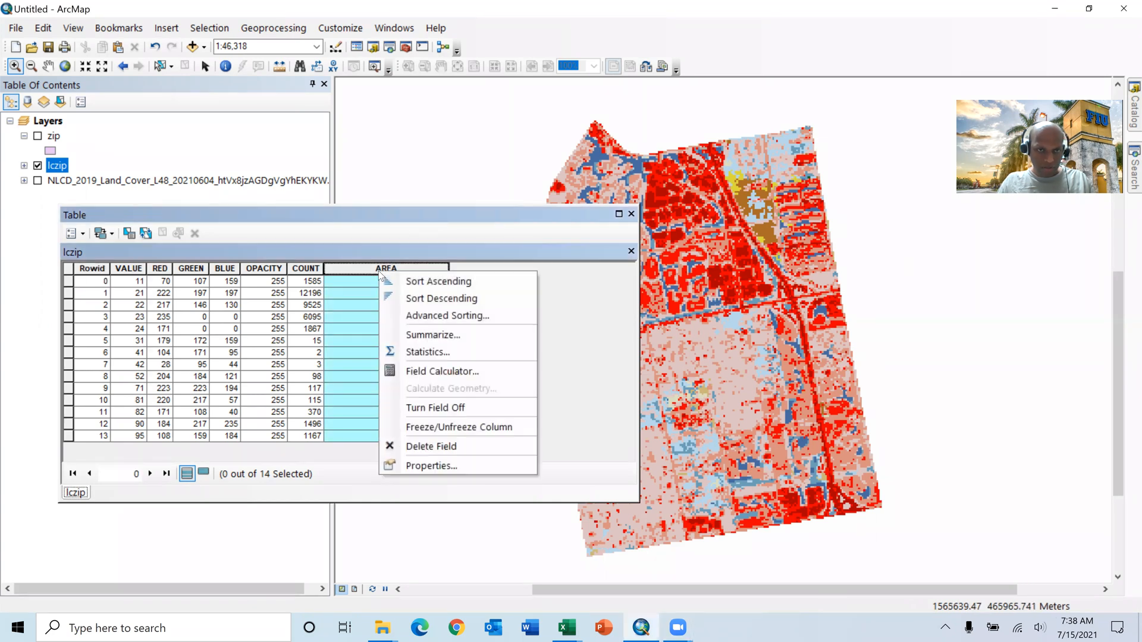
{"action": "left_click", "coordinate": [426, 372]}
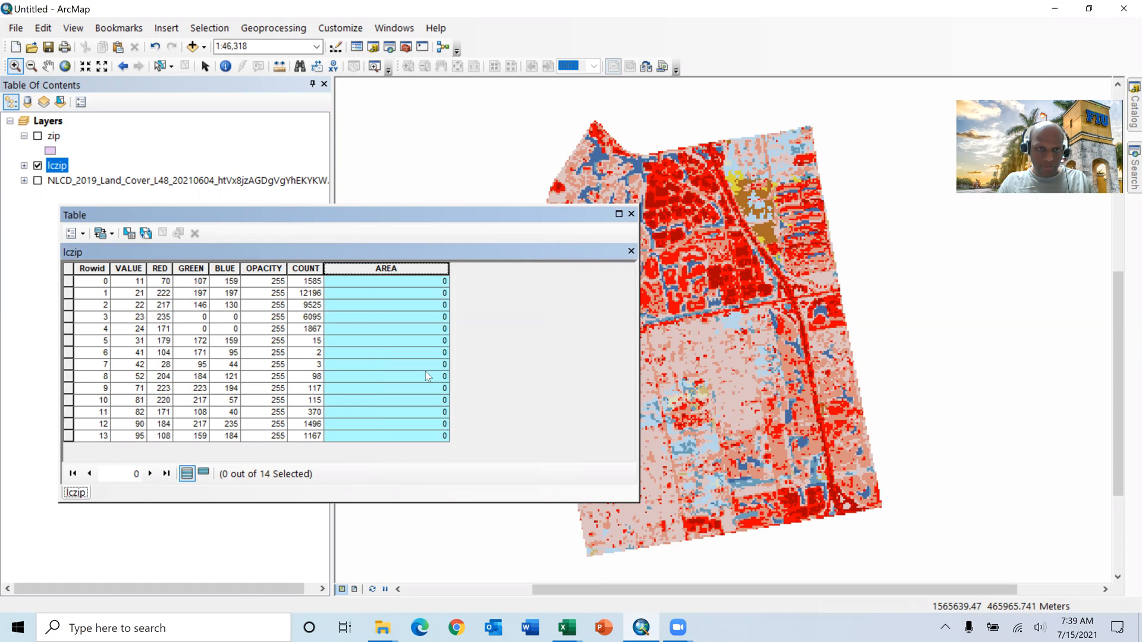
{"action": "left_click", "coordinate": [538, 344]}
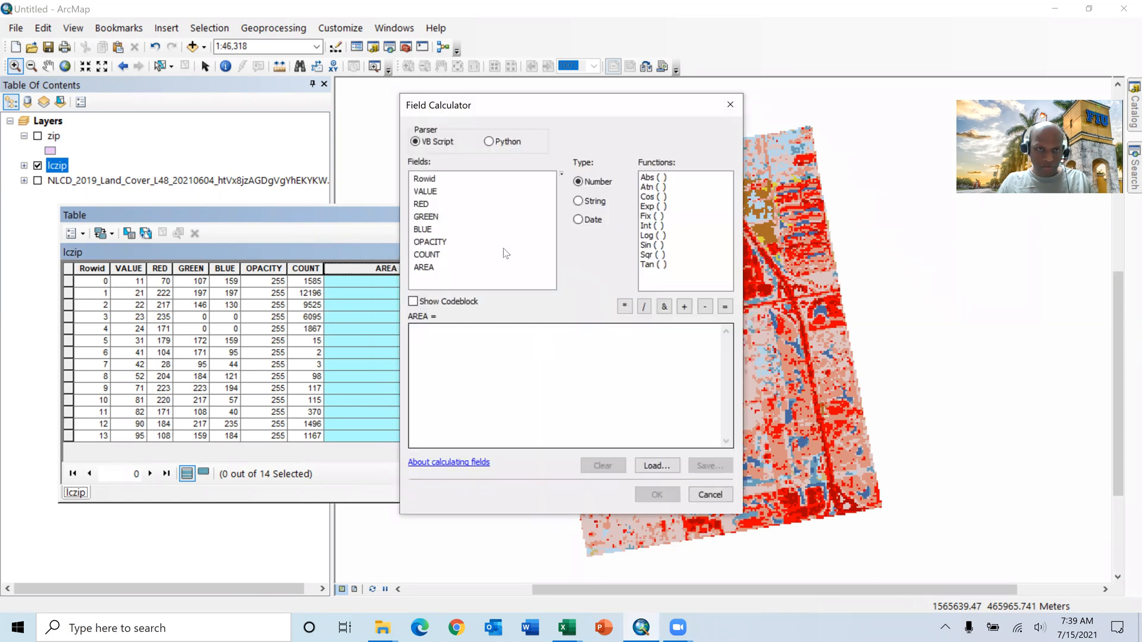
{"action": "left_click_drag", "start_coordinate": [489, 109], "coordinate": [619, 170]}
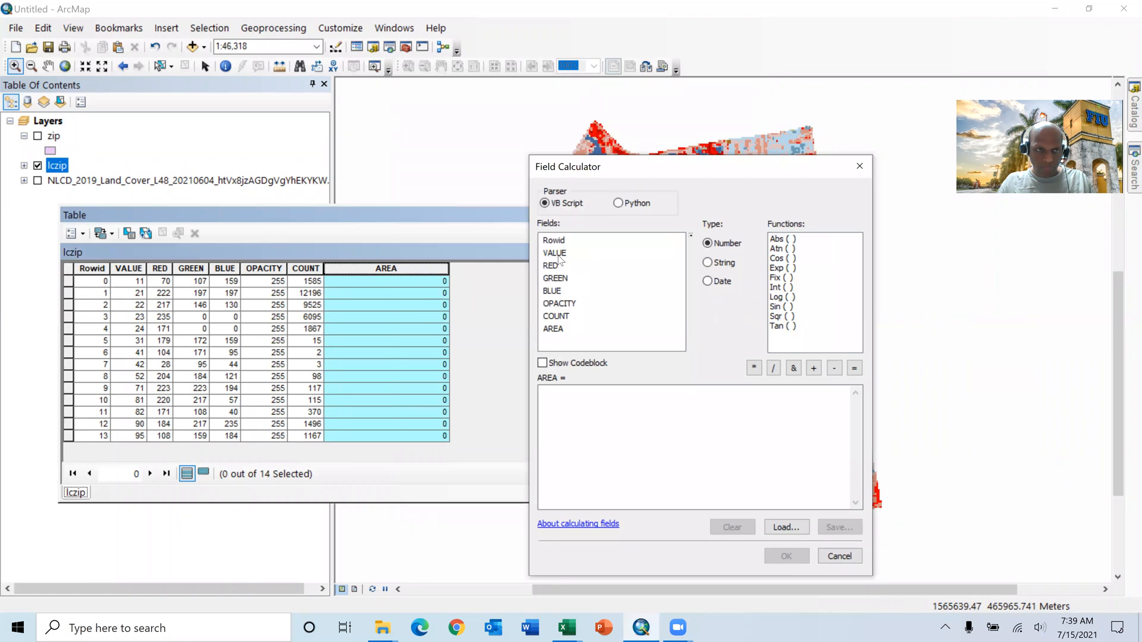
{"action": "double_click", "coordinate": [555, 317]}
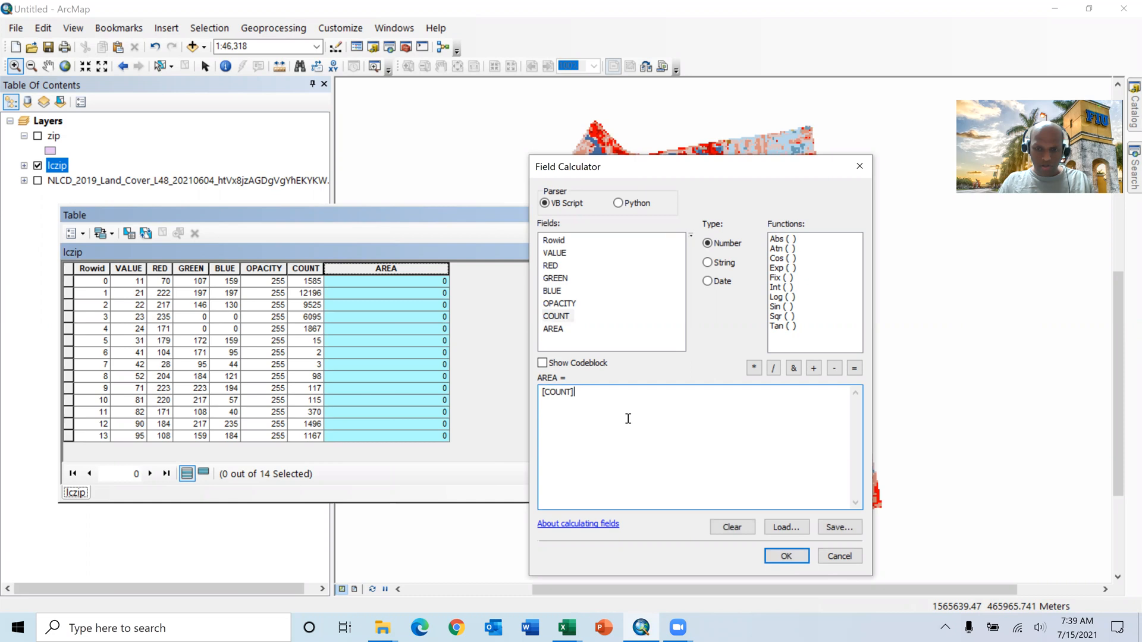
{"action": "type", "text": "*900"}
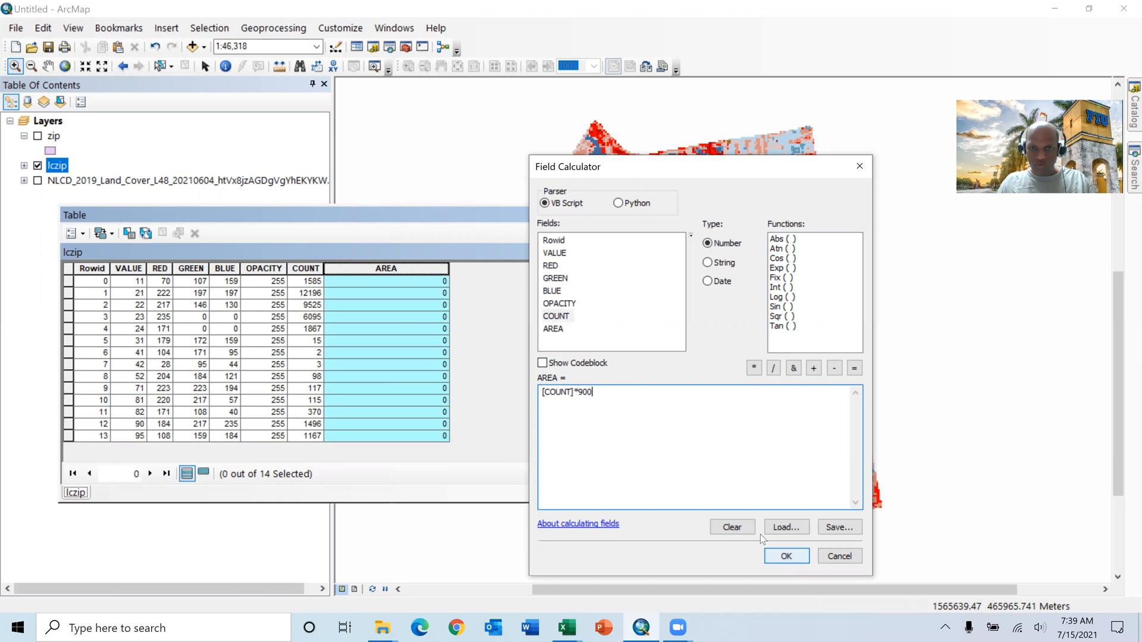
{"action": "left_click", "coordinate": [786, 557]}
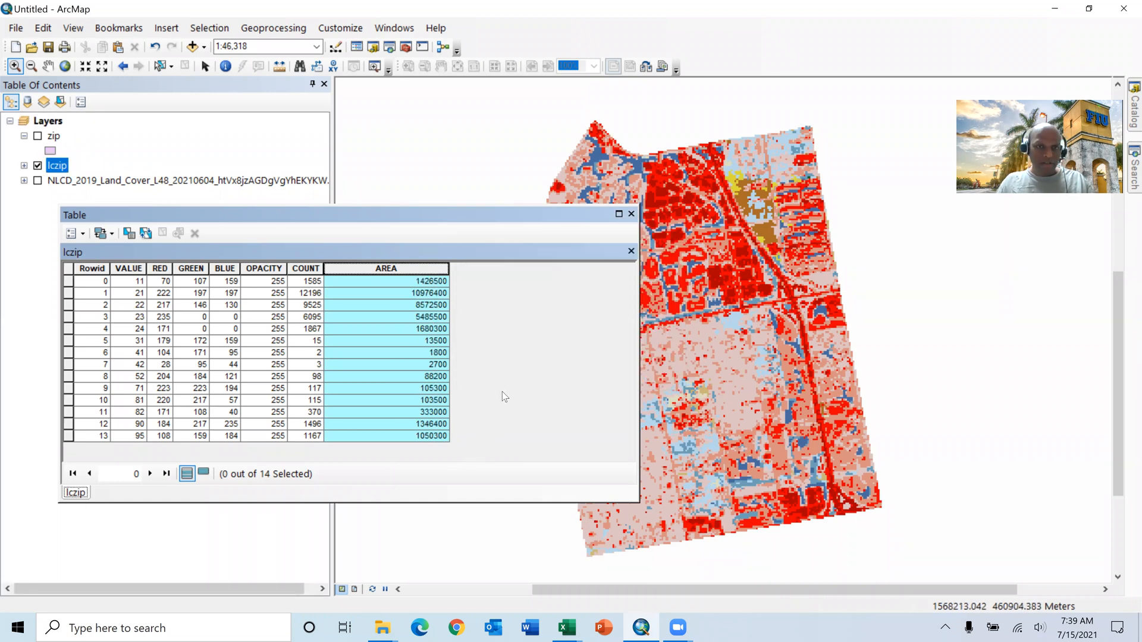
Step: Try to export all records of the lczip table as the text file Export_Output.txt in GISData, replacing the existing file
{"action": "left_click", "coordinate": [83, 234]}
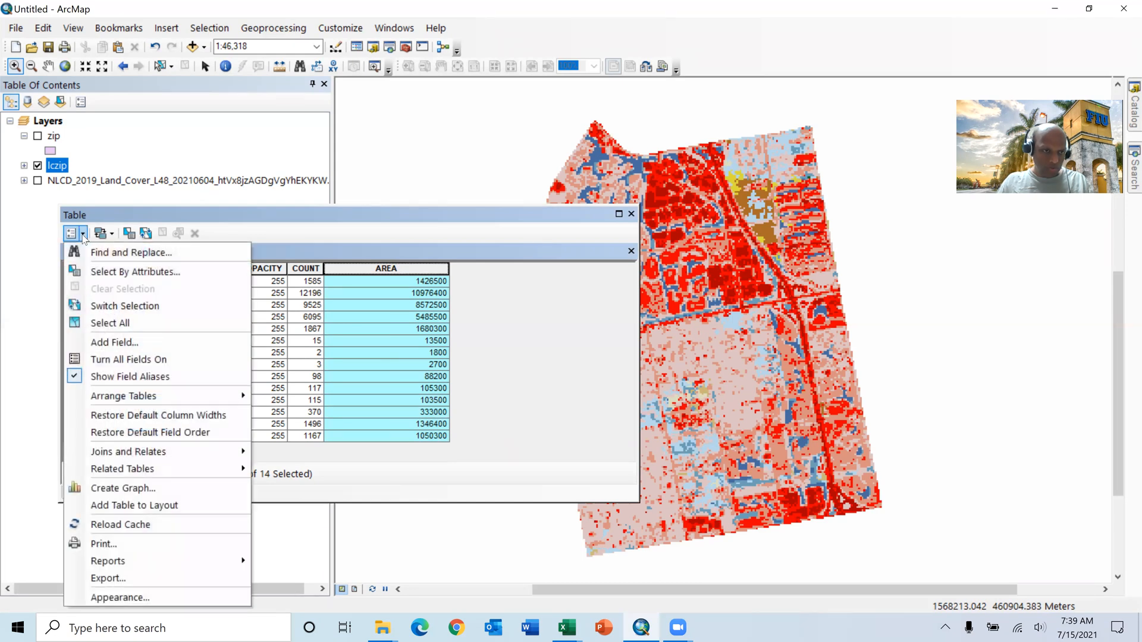
{"action": "left_click", "coordinate": [107, 579]}
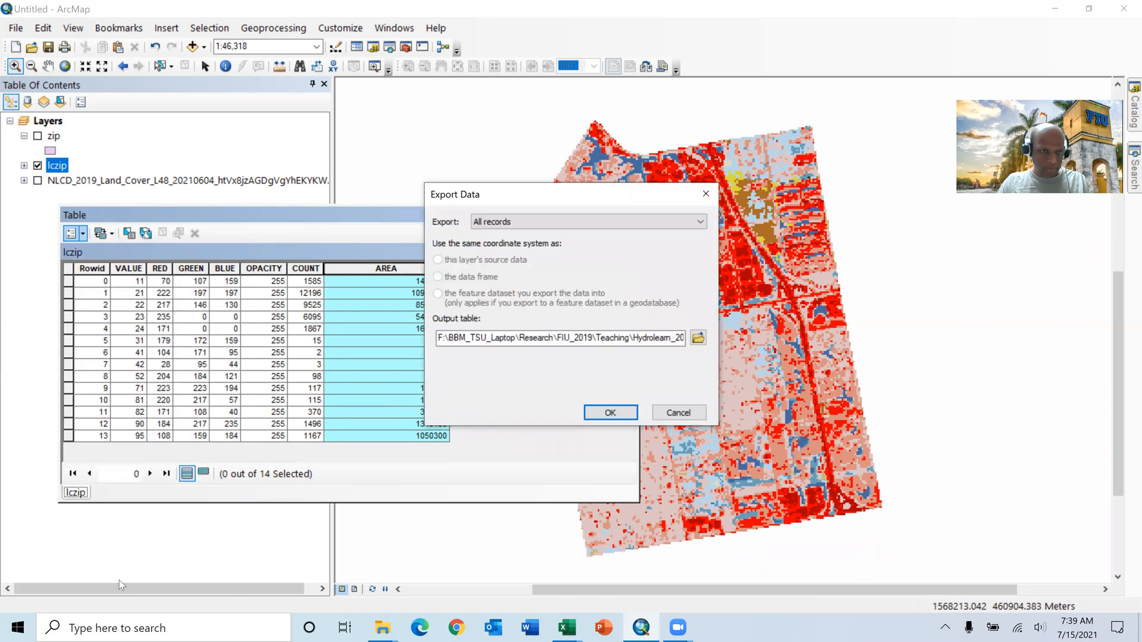
{"action": "left_click", "coordinate": [698, 338]}
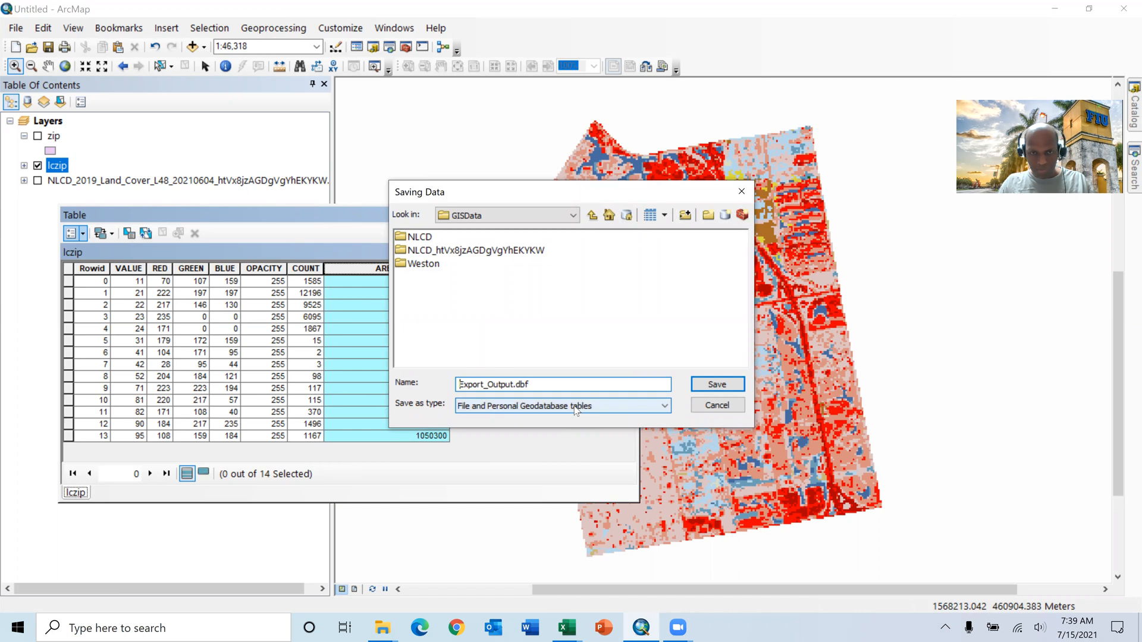
{"action": "left_click", "coordinate": [665, 407]}
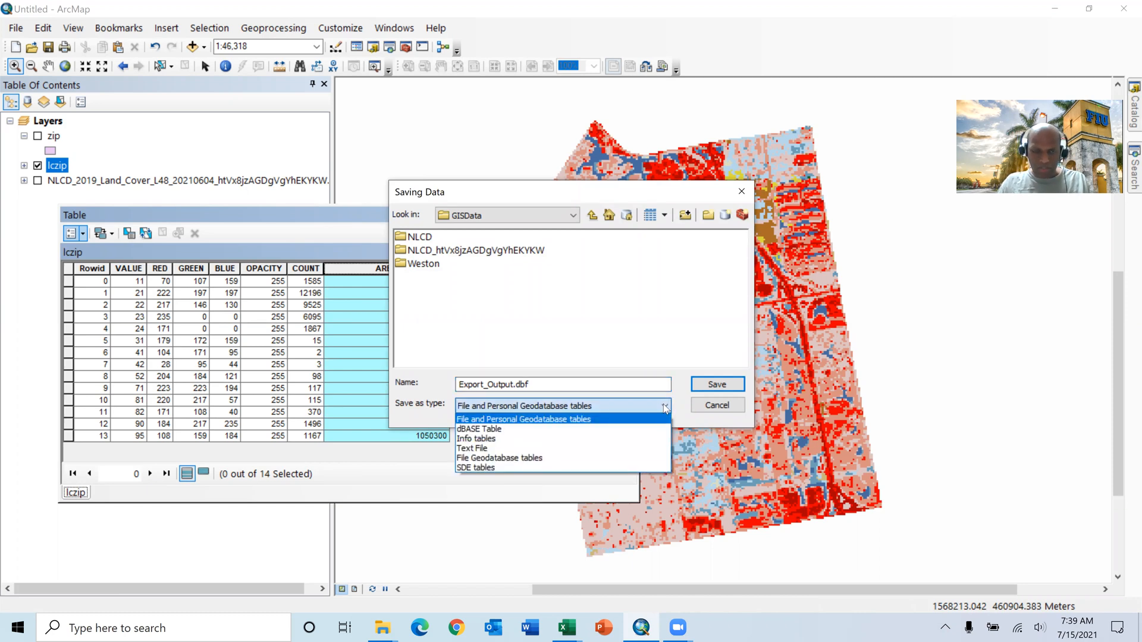
{"action": "left_click", "coordinate": [580, 449]}
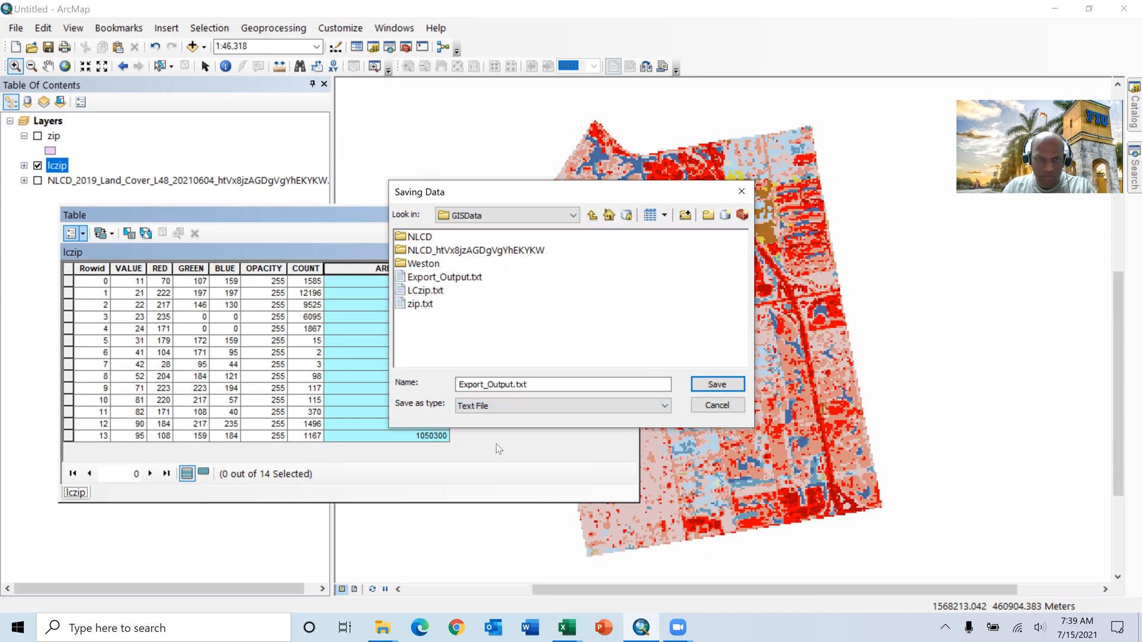
{"action": "left_click", "coordinate": [447, 279]}
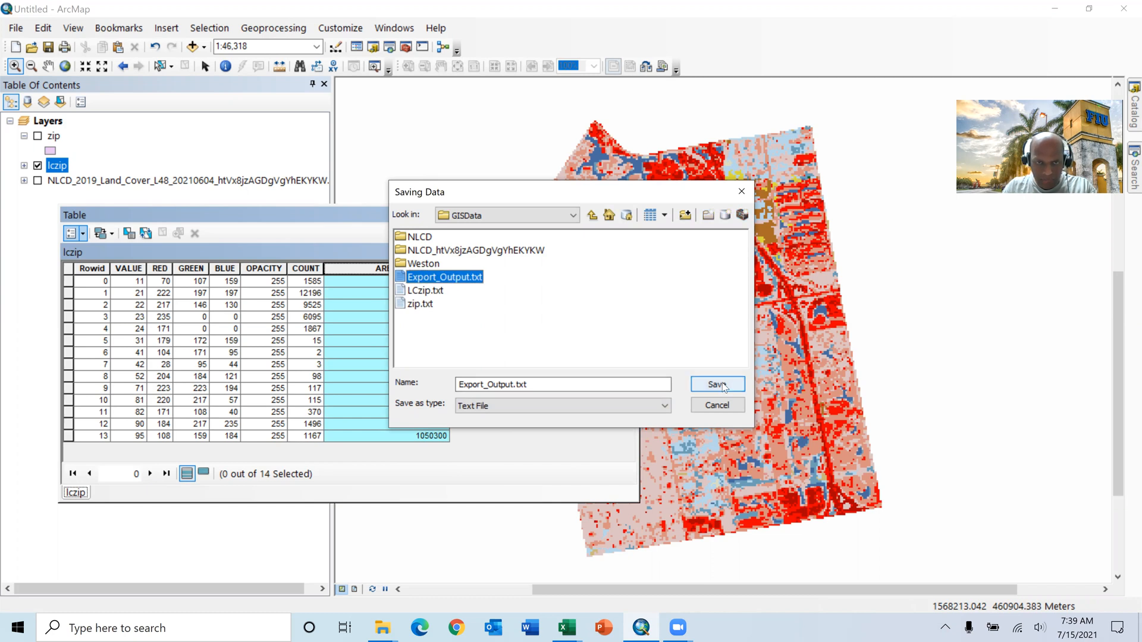
{"action": "left_click", "coordinate": [718, 385]}
{"action": "left_click", "coordinate": [632, 363]}
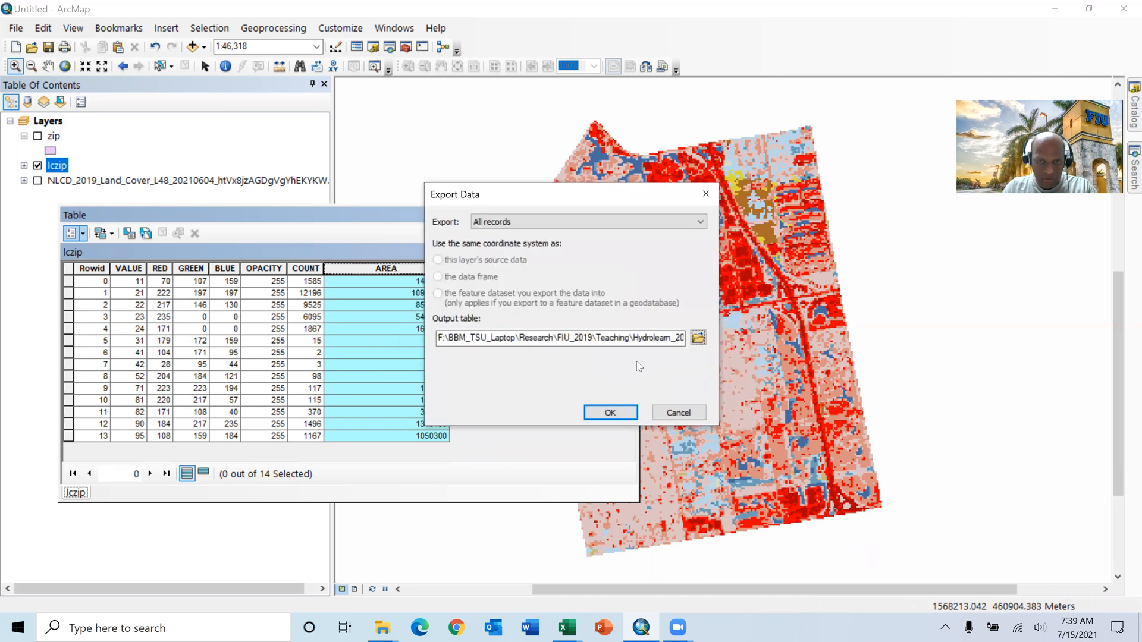
{"action": "left_click", "coordinate": [613, 414]}
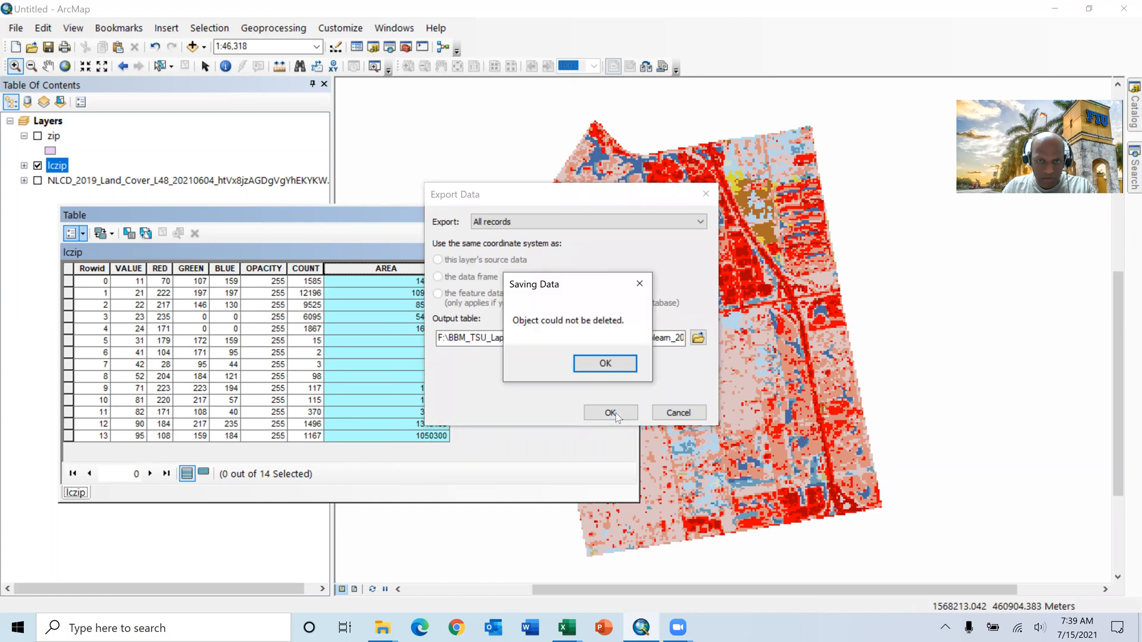
{"action": "left_click", "coordinate": [617, 364]}
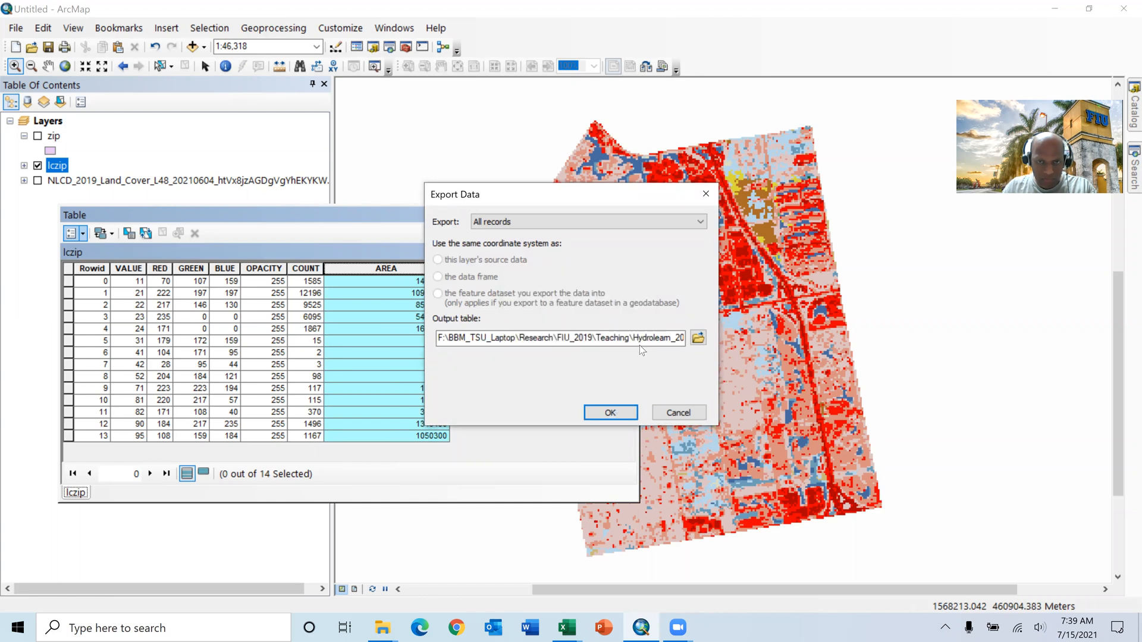
Step: Try to save the exported table under the new name Export_Output1.txt in the GISData folder
{"action": "left_click", "coordinate": [698, 338]}
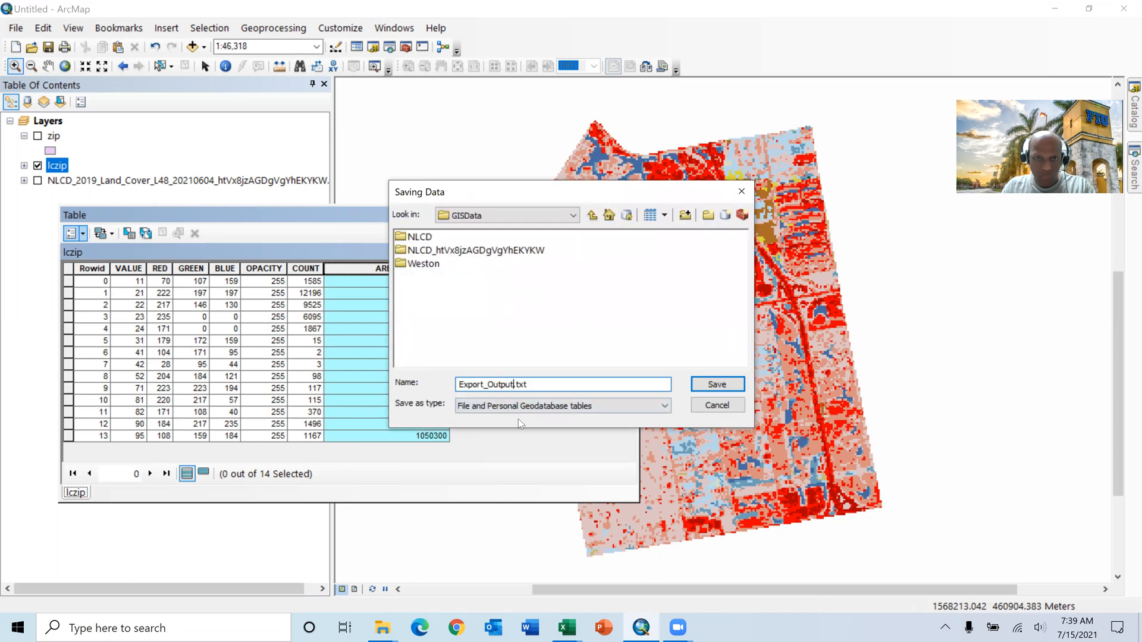
{"action": "type", "text": "1"}
{"action": "left_click", "coordinate": [724, 384]}
{"action": "left_click", "coordinate": [693, 363]}
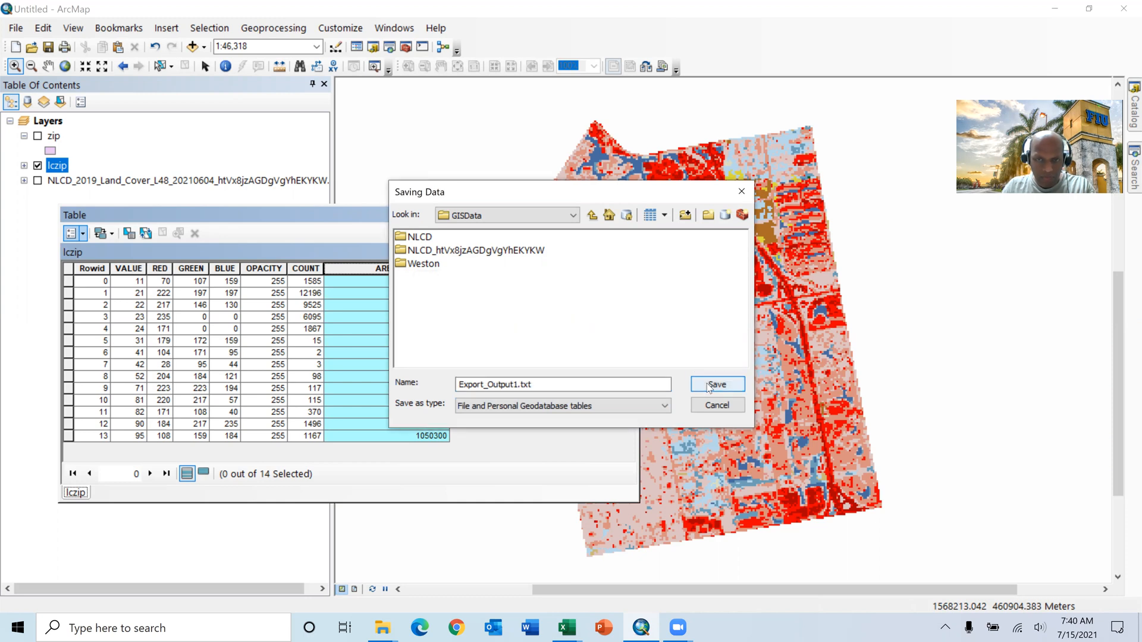
{"action": "left_click", "coordinate": [709, 388]}
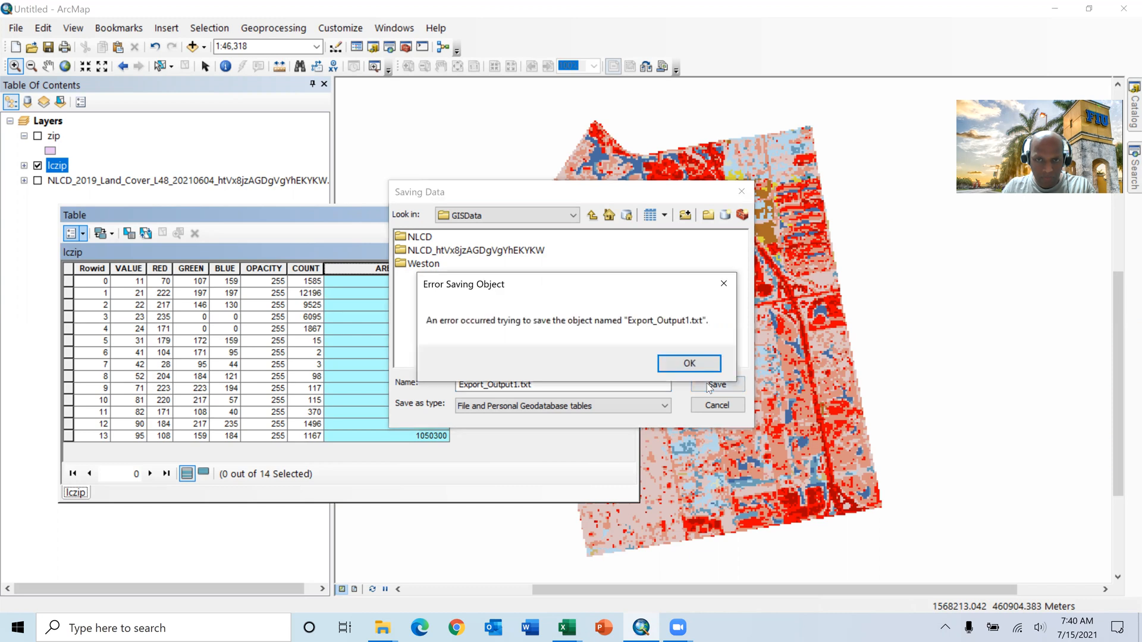
{"action": "left_click", "coordinate": [681, 363]}
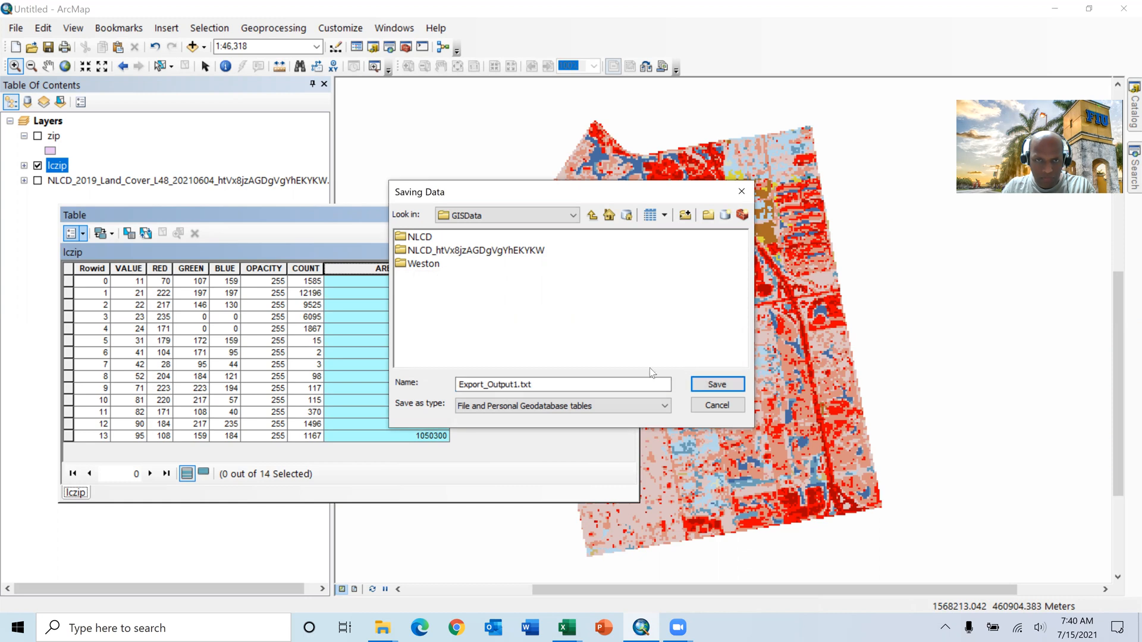
Step: Try to save the table as Export_Output.txt in the NLCD_htVx8jzAGDgVgYhEKYKW folder, and cancel the export
{"action": "left_click", "coordinate": [458, 253]}
{"action": "double_click", "coordinate": [460, 254]}
{"action": "left_click", "coordinate": [515, 385]}
{"action": "key", "text": "Delete"}
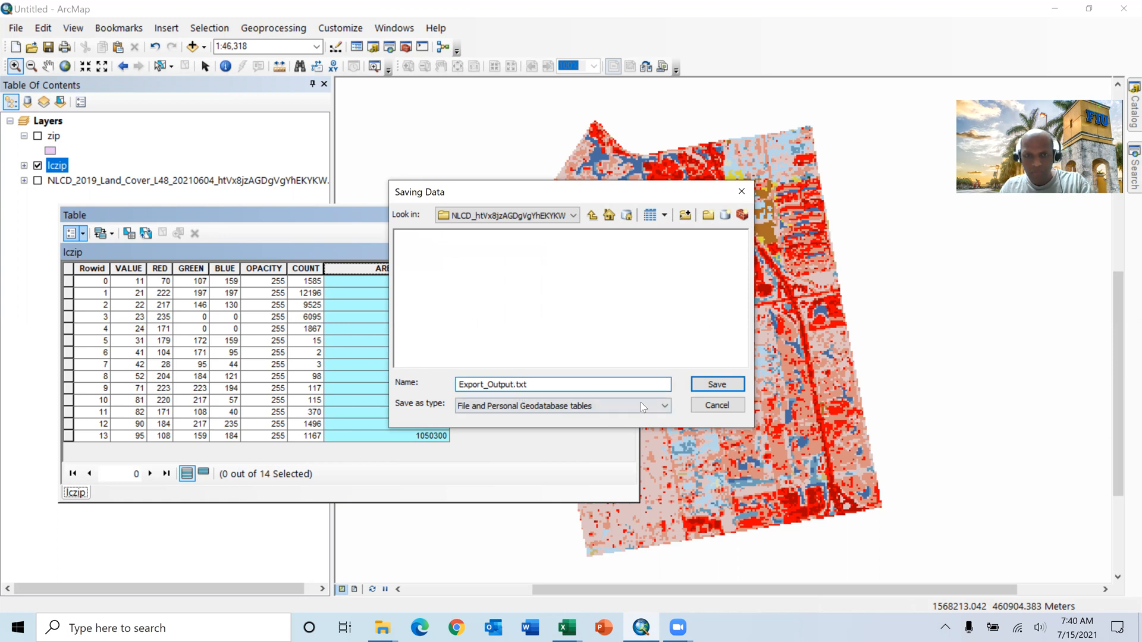
{"action": "left_click", "coordinate": [704, 386]}
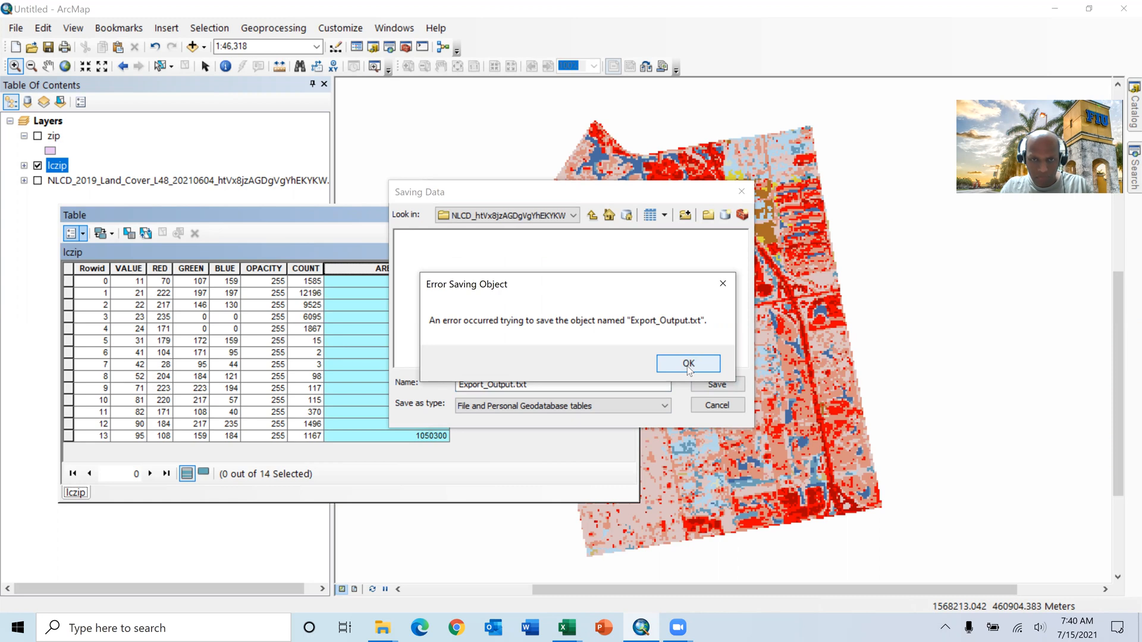
{"action": "left_click", "coordinate": [689, 364]}
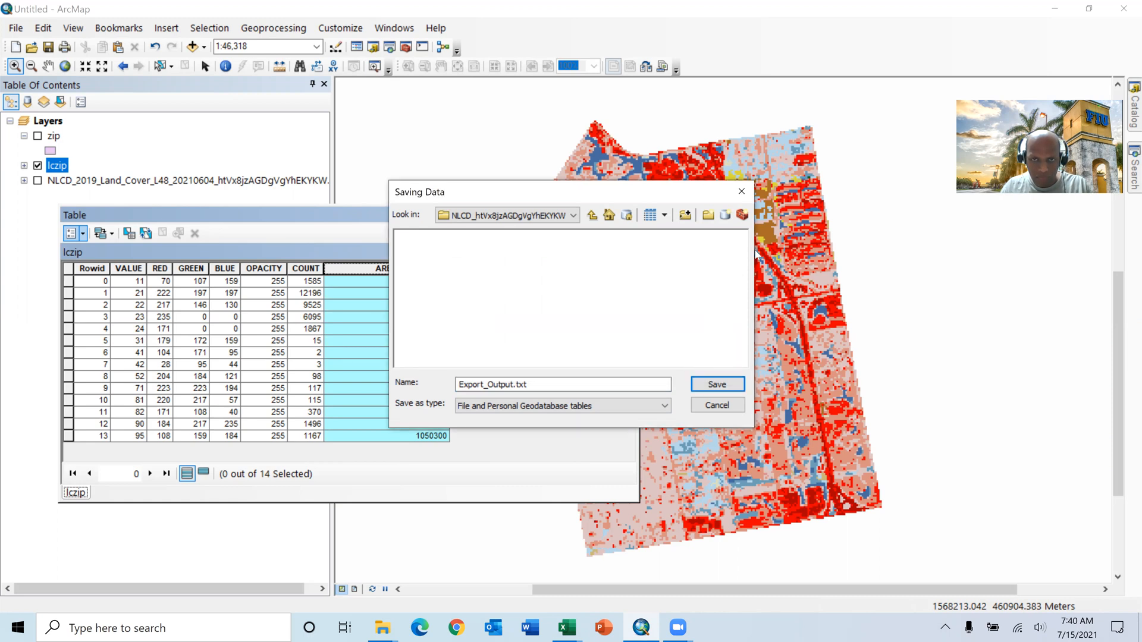
{"action": "left_click", "coordinate": [741, 191]}
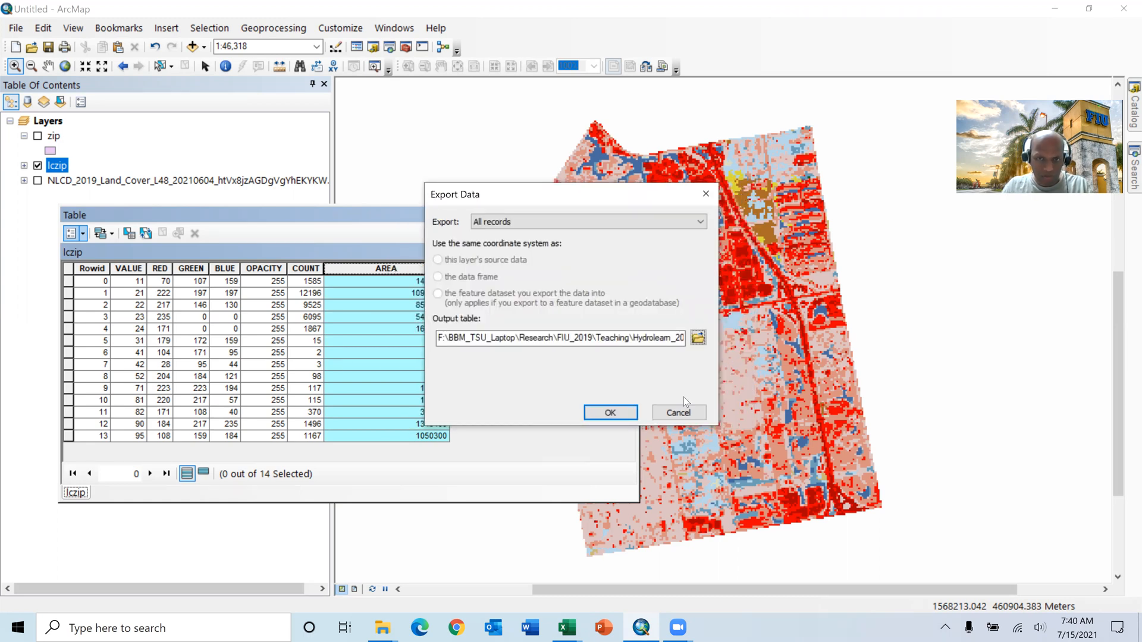
{"action": "left_click", "coordinate": [680, 414]}
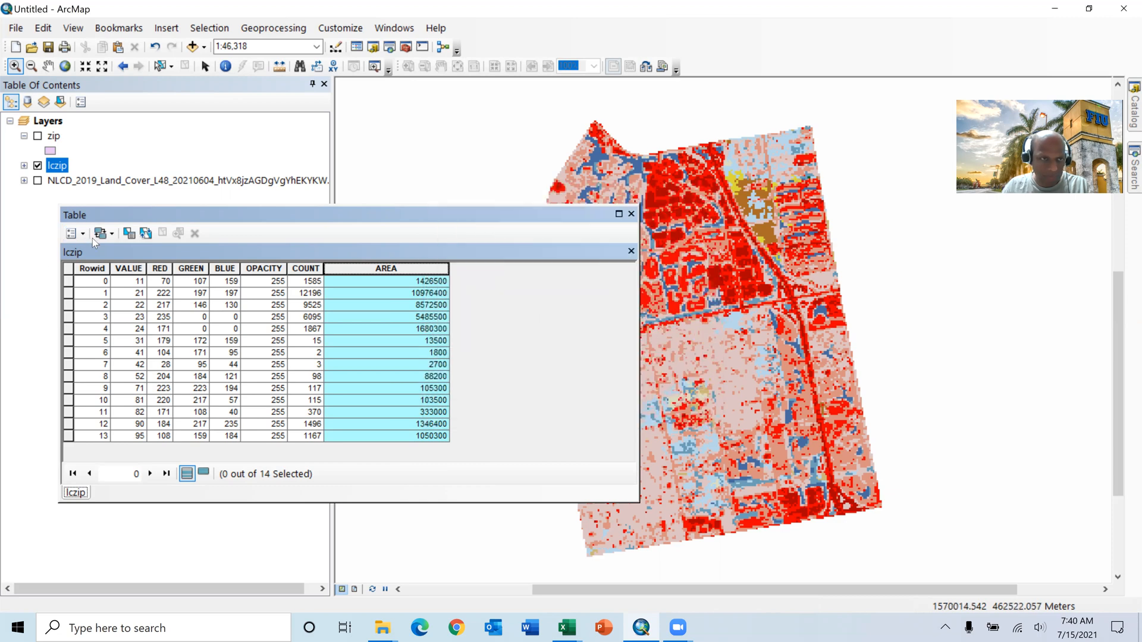
Step: Set up an export of all lczip table records as a Text File in the NLCD_htVx8jzAGDgVgYhEKYKW folder
{"action": "left_click", "coordinate": [83, 234]}
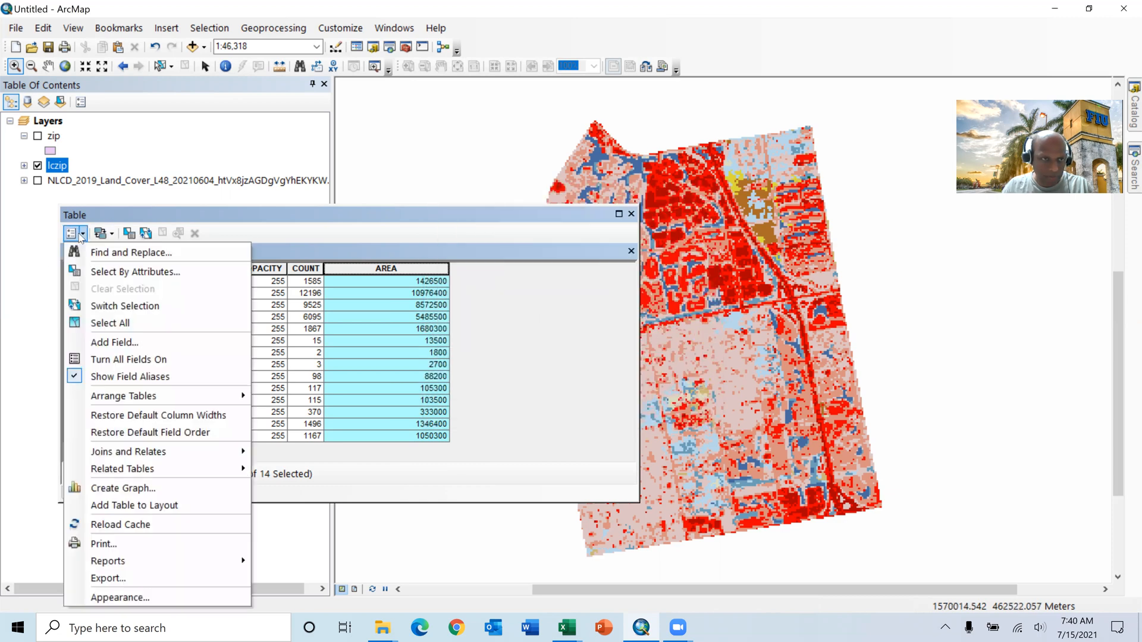
{"action": "left_click", "coordinate": [115, 577]}
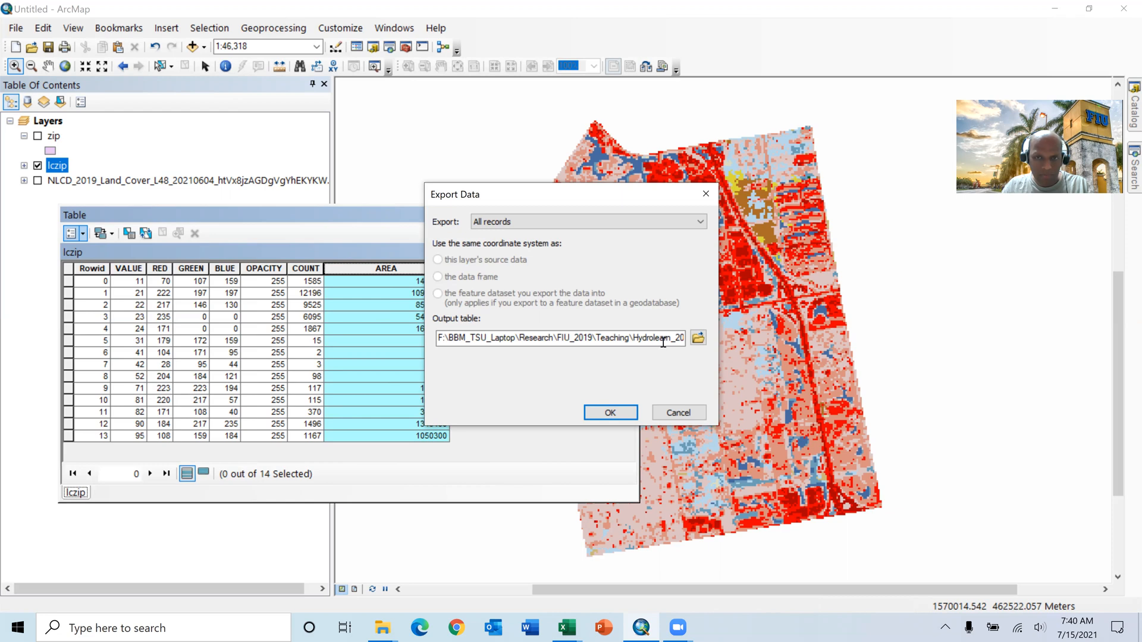
{"action": "left_click", "coordinate": [698, 338]}
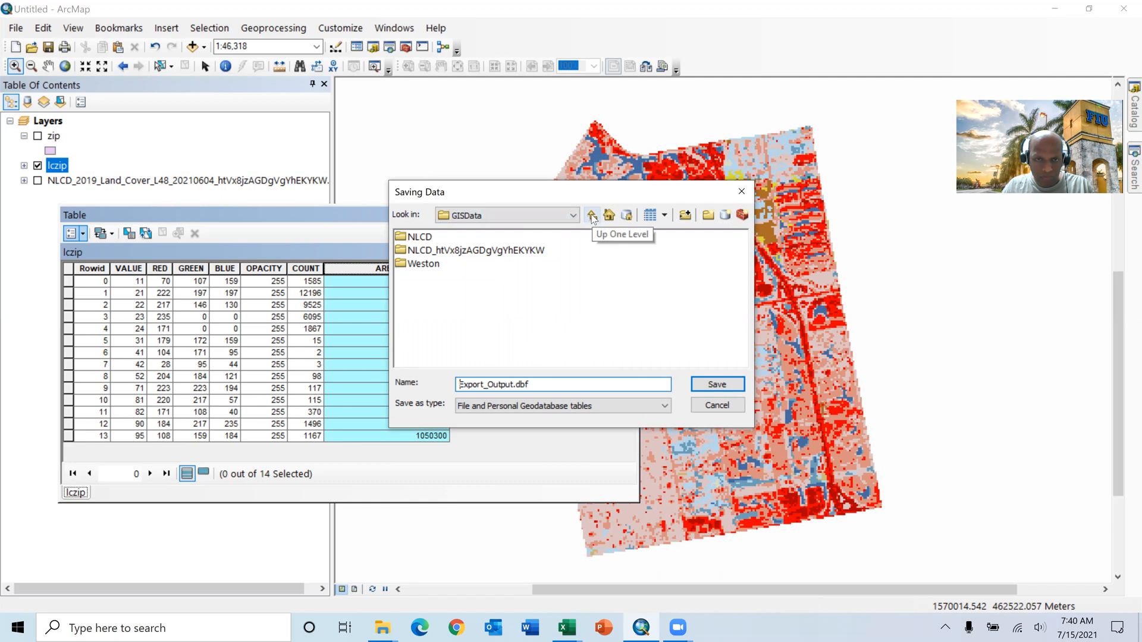
{"action": "left_click", "coordinate": [662, 405]}
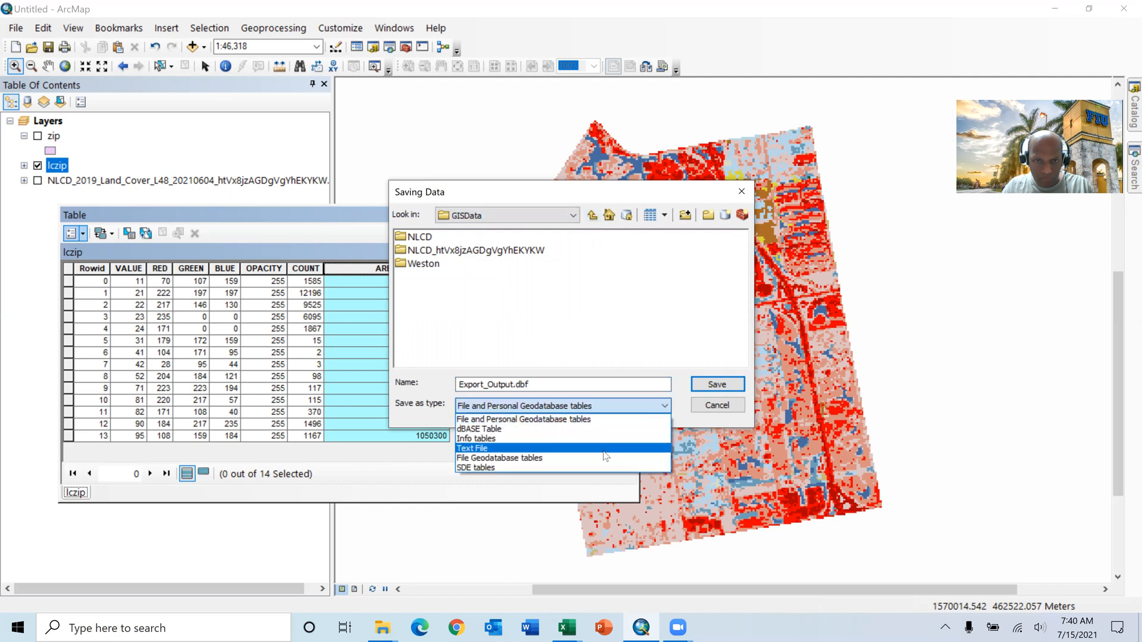
{"action": "left_click", "coordinate": [605, 454]}
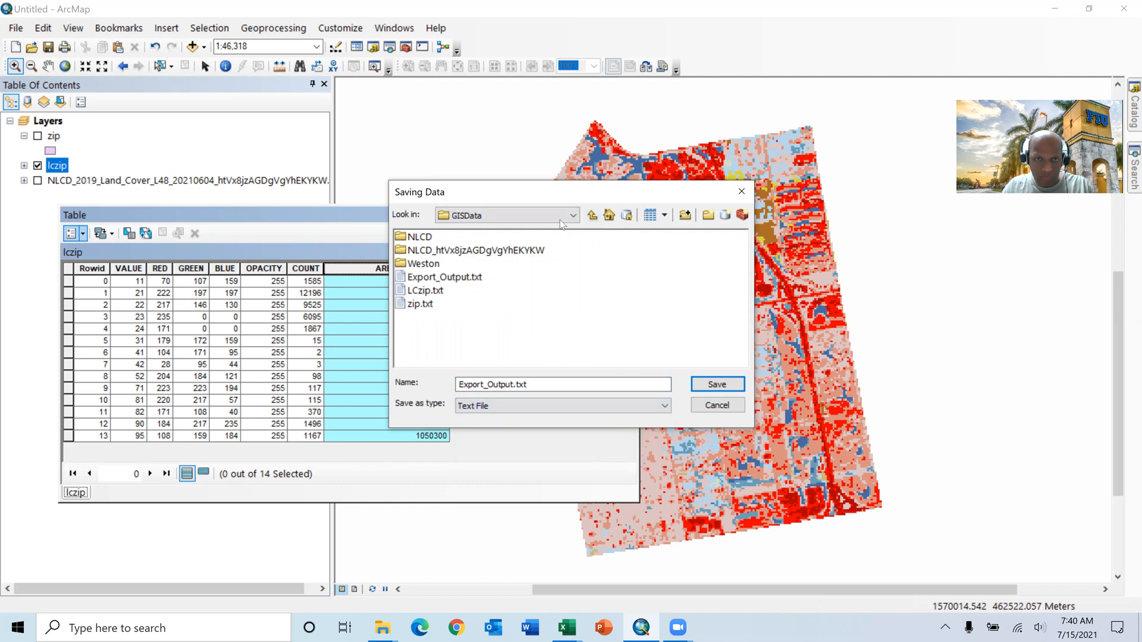
{"action": "double_click", "coordinate": [440, 251]}
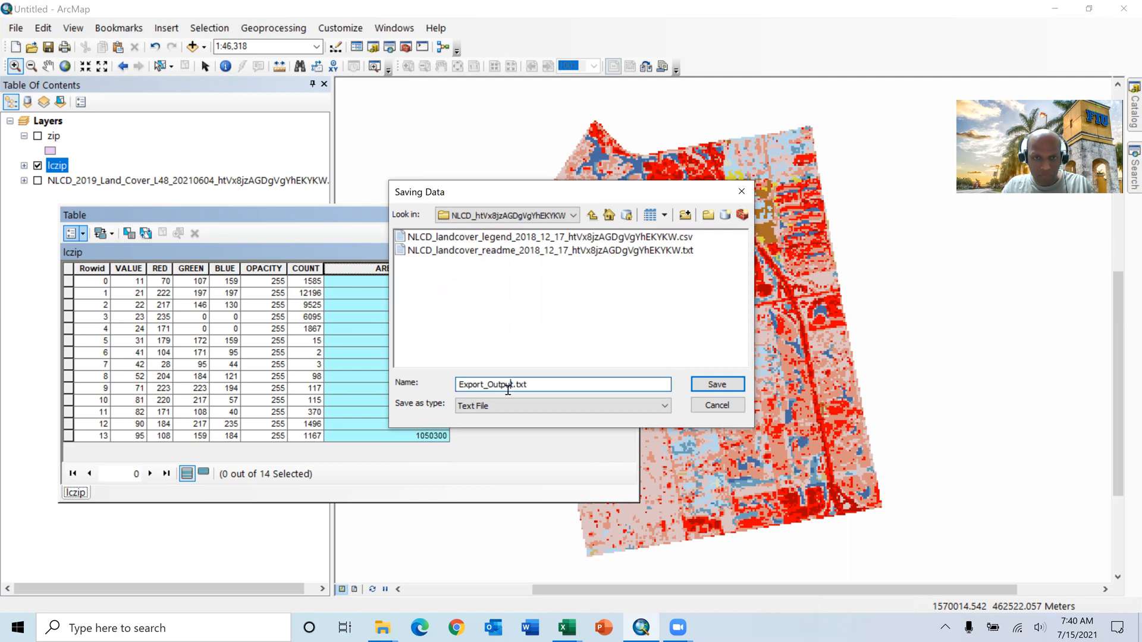
Step: Name the output file LCzip.txt and run the table export
{"action": "left_click_drag", "start_coordinate": [512, 385], "coordinate": [414, 386]}
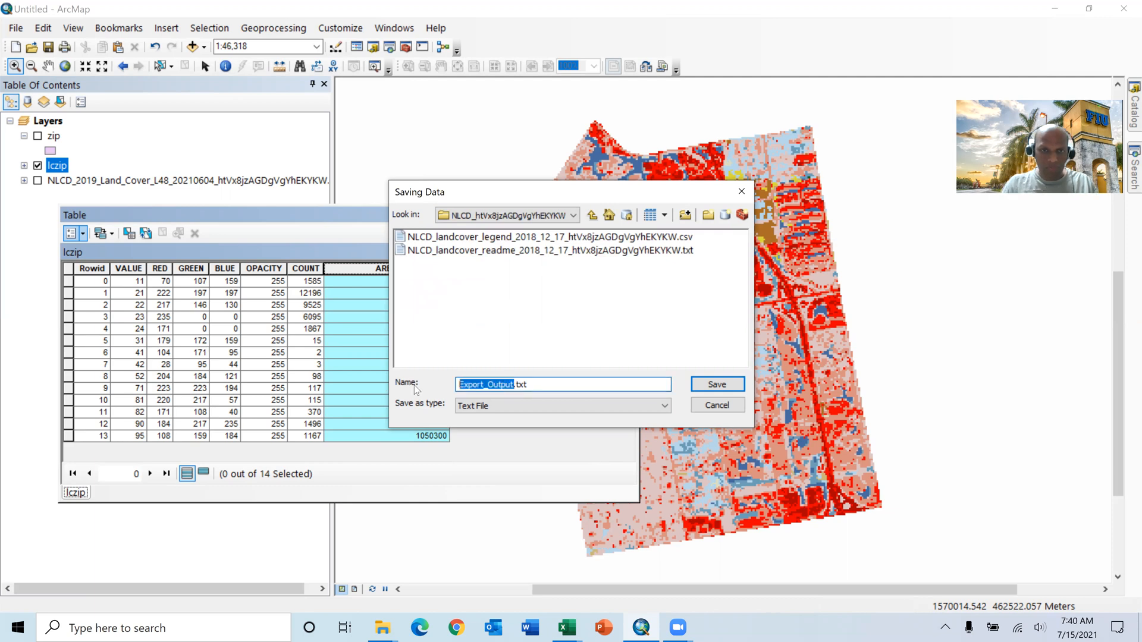
{"action": "key", "text": "BackSpace"}
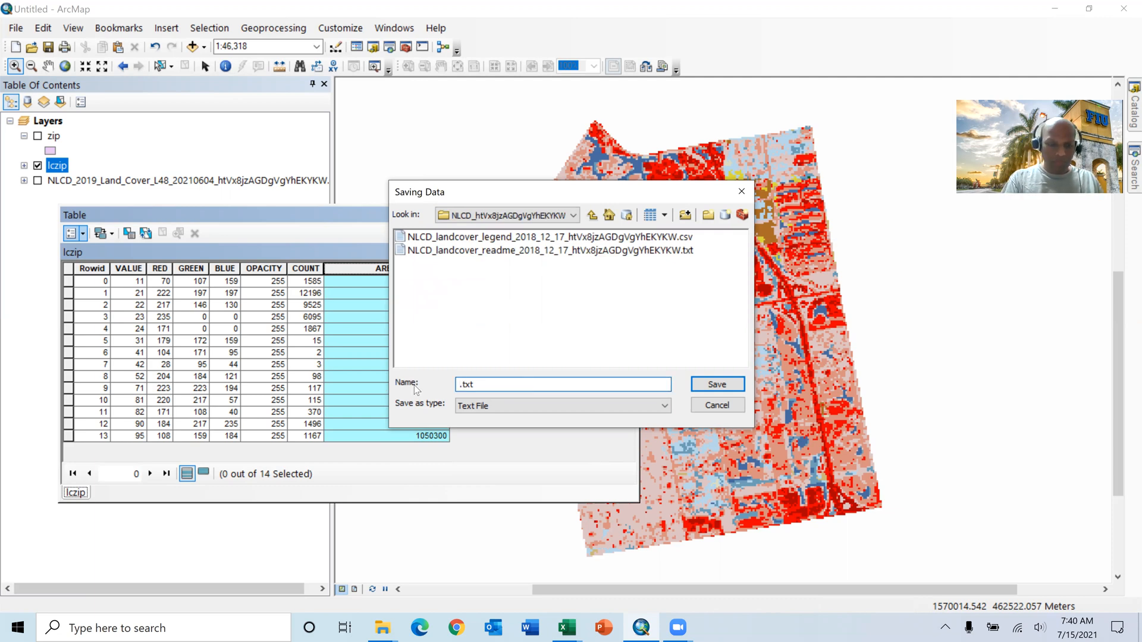
{"action": "type", "text": "LC"}
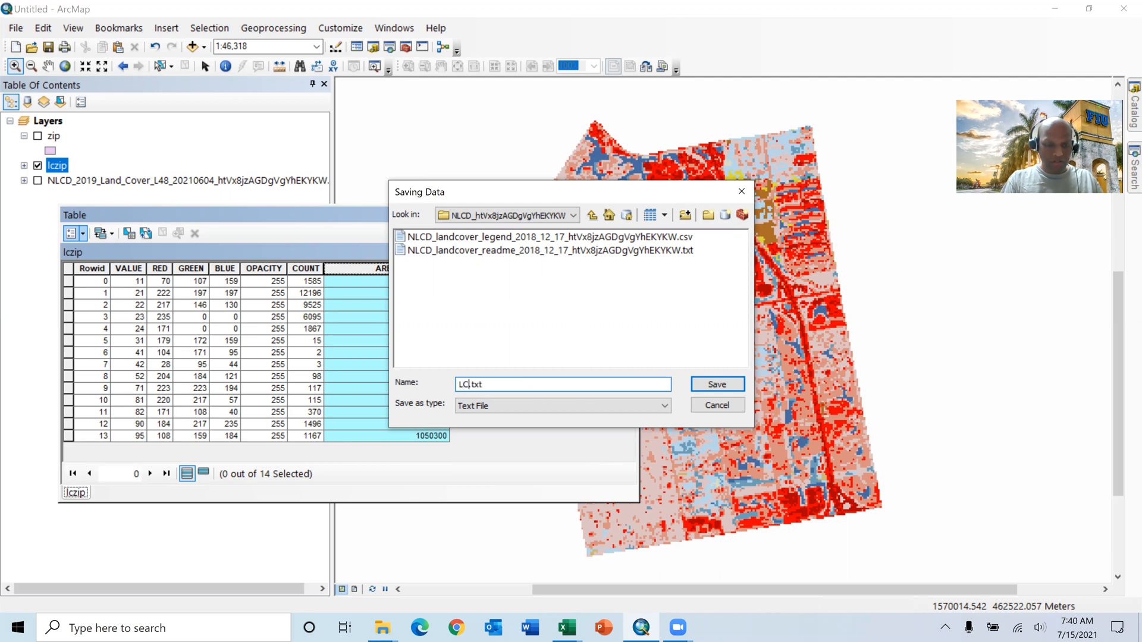
{"action": "type", "text": "zip"}
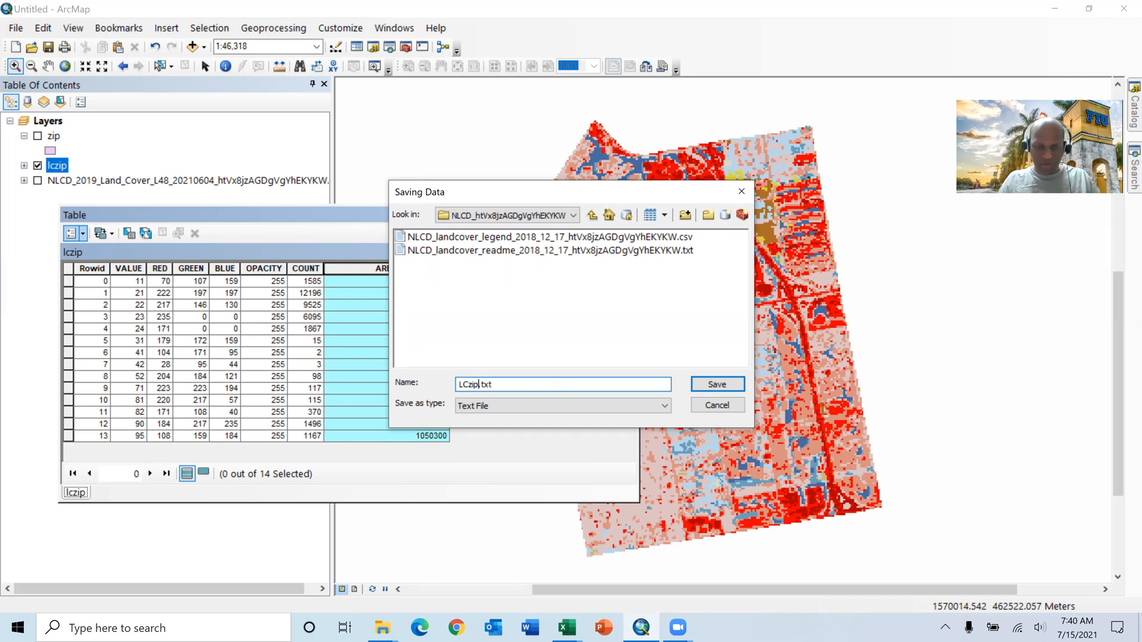
{"action": "left_click", "coordinate": [717, 384]}
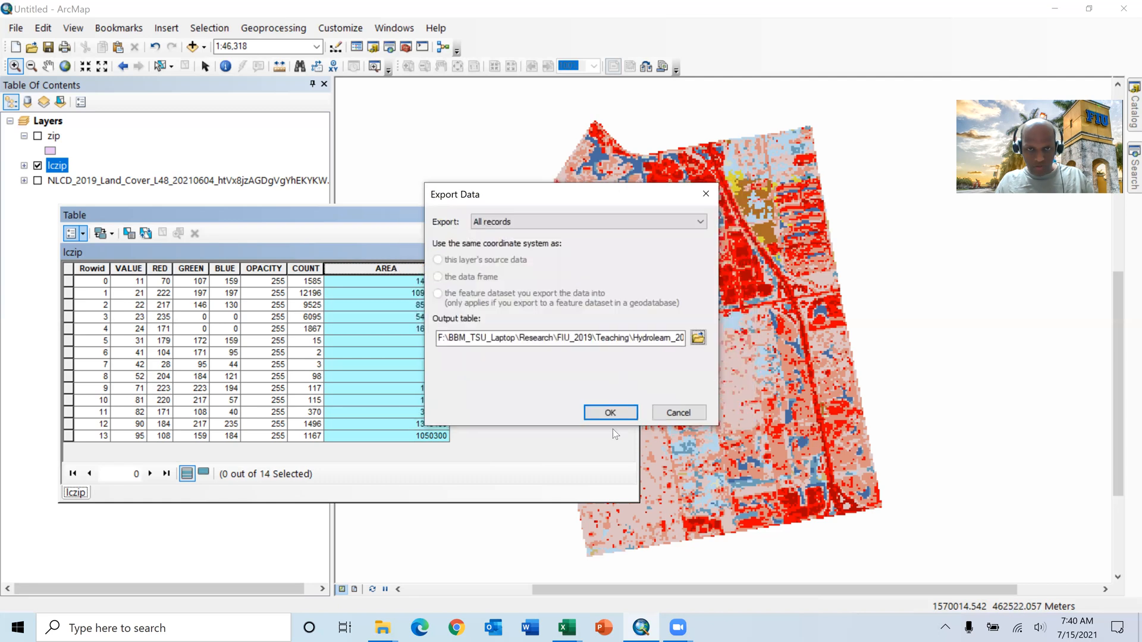
{"action": "left_click", "coordinate": [610, 413]}
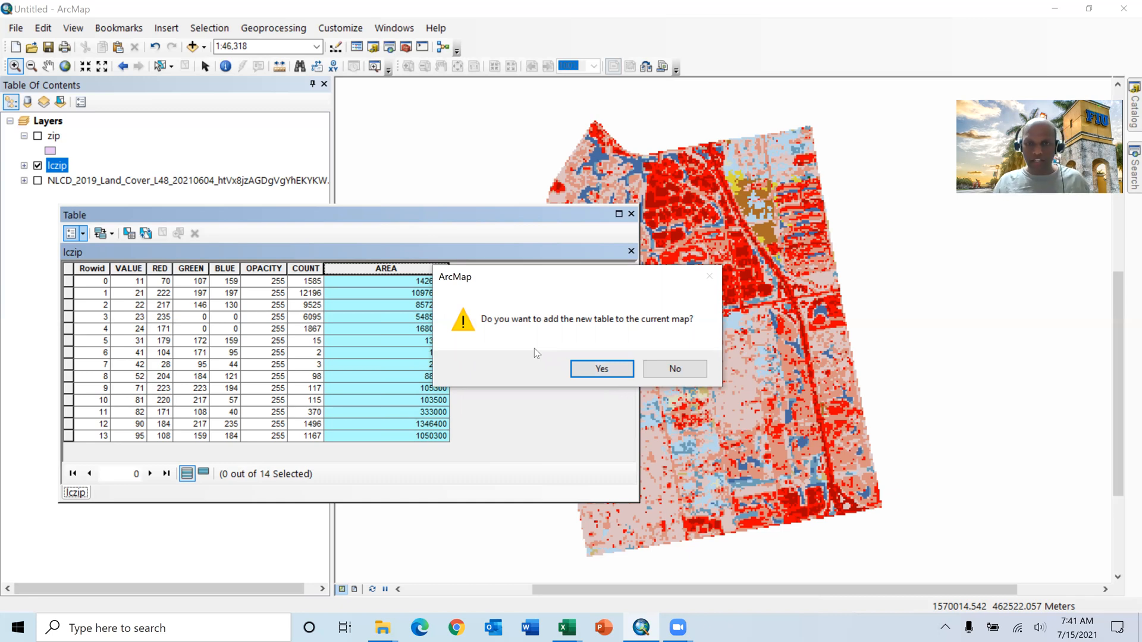
Step: Add the exported table to the current map and close the lczip attribute table
{"action": "left_click", "coordinate": [602, 370]}
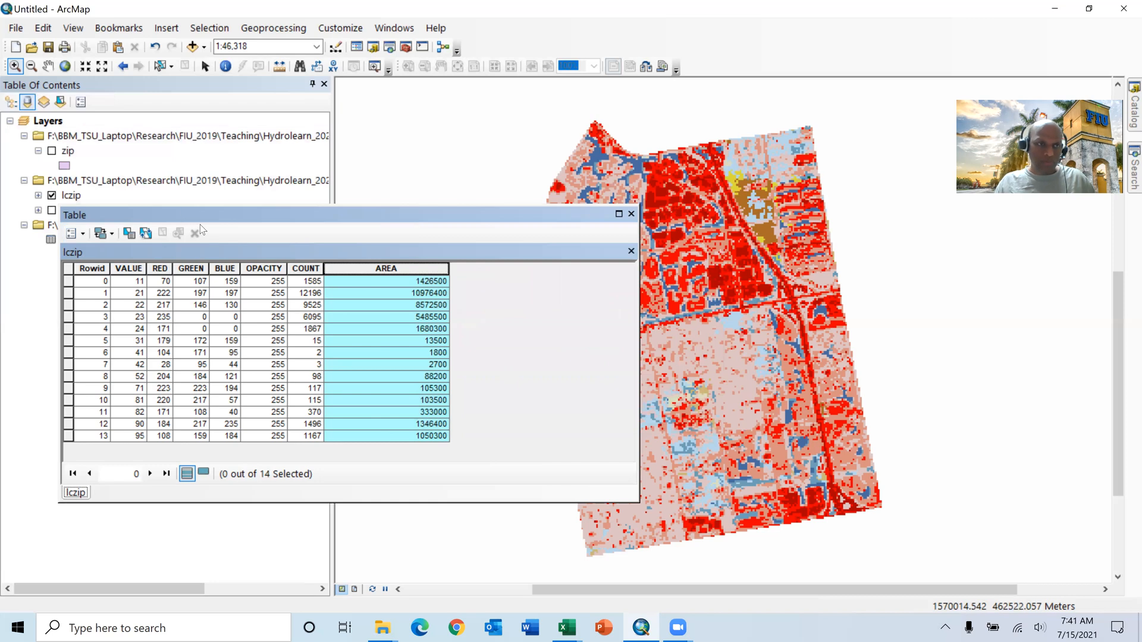
{"action": "left_click_drag", "start_coordinate": [209, 216], "coordinate": [365, 268]}
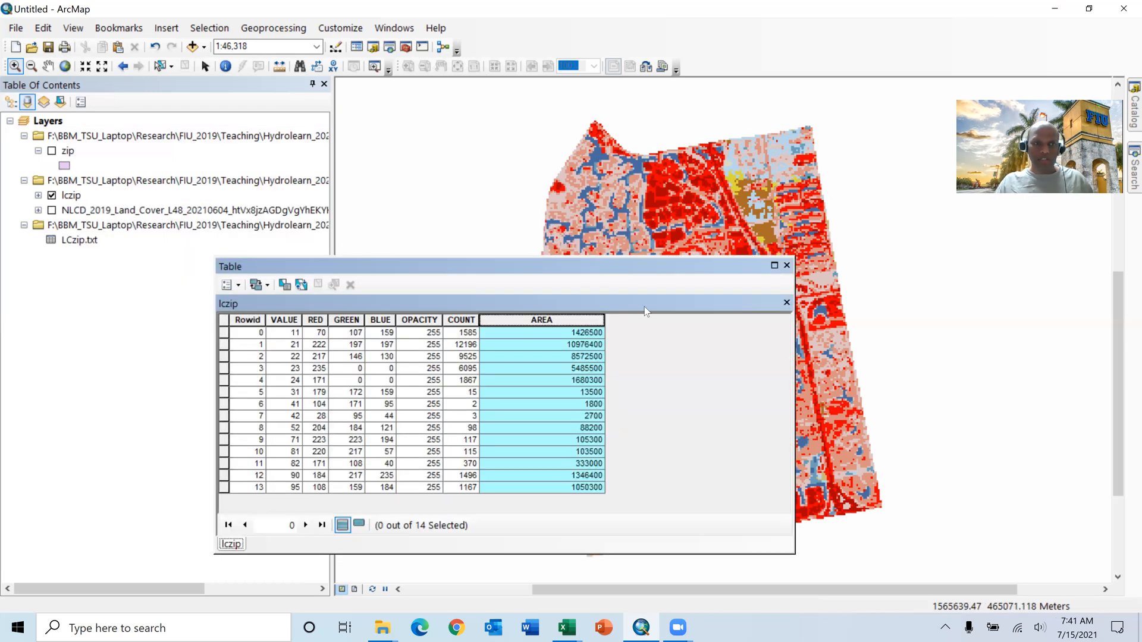
{"action": "left_click", "coordinate": [787, 265]}
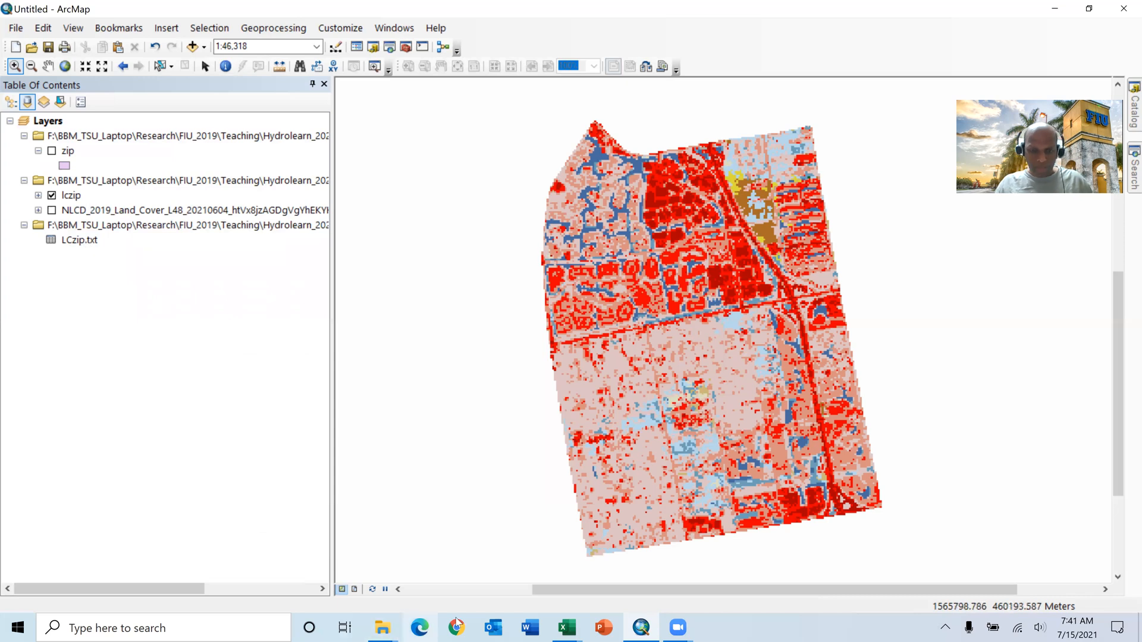
Step: Switch to the Export_Output workbook in Excel and examine its VALUE and AREA columns
{"action": "left_click", "coordinate": [568, 628]}
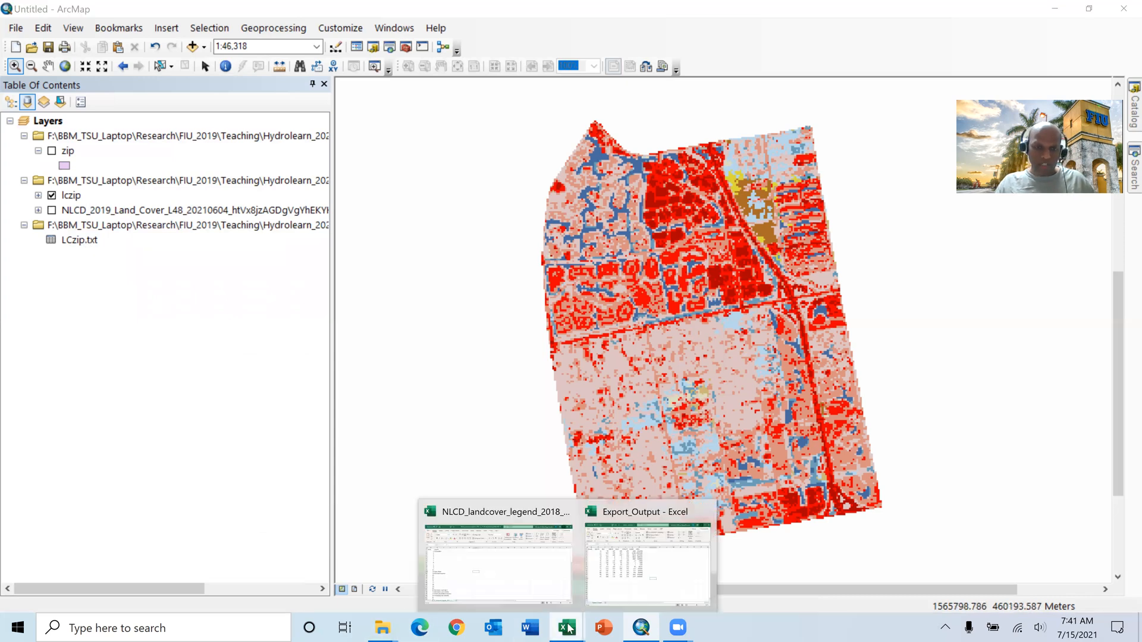
{"action": "left_click", "coordinate": [627, 571]}
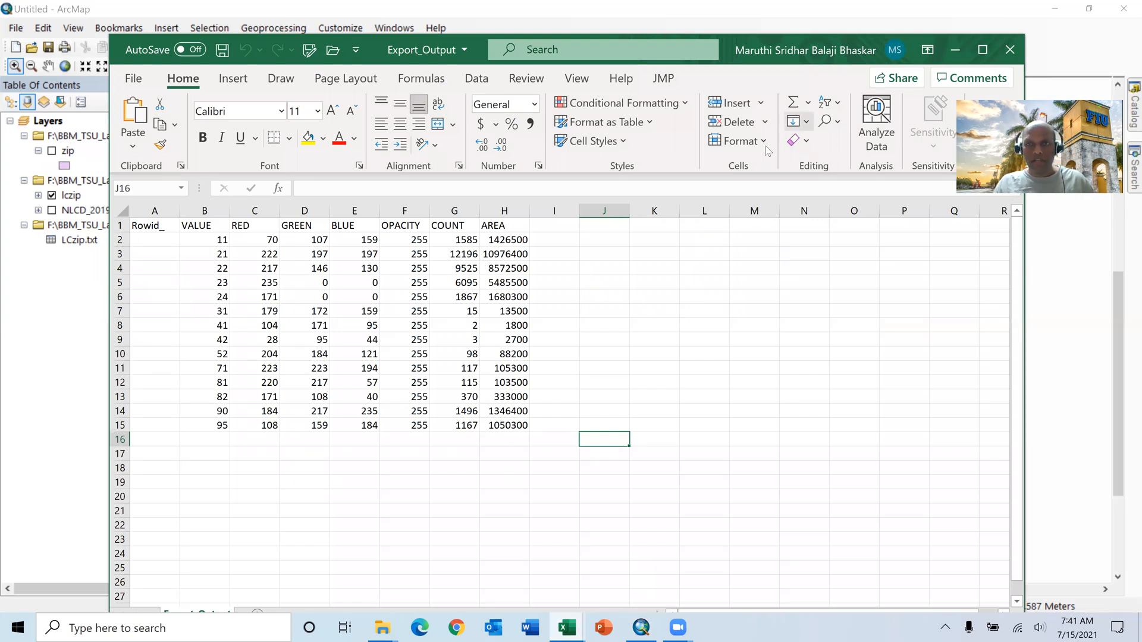
{"action": "left_click_drag", "start_coordinate": [776, 52], "coordinate": [763, 56]}
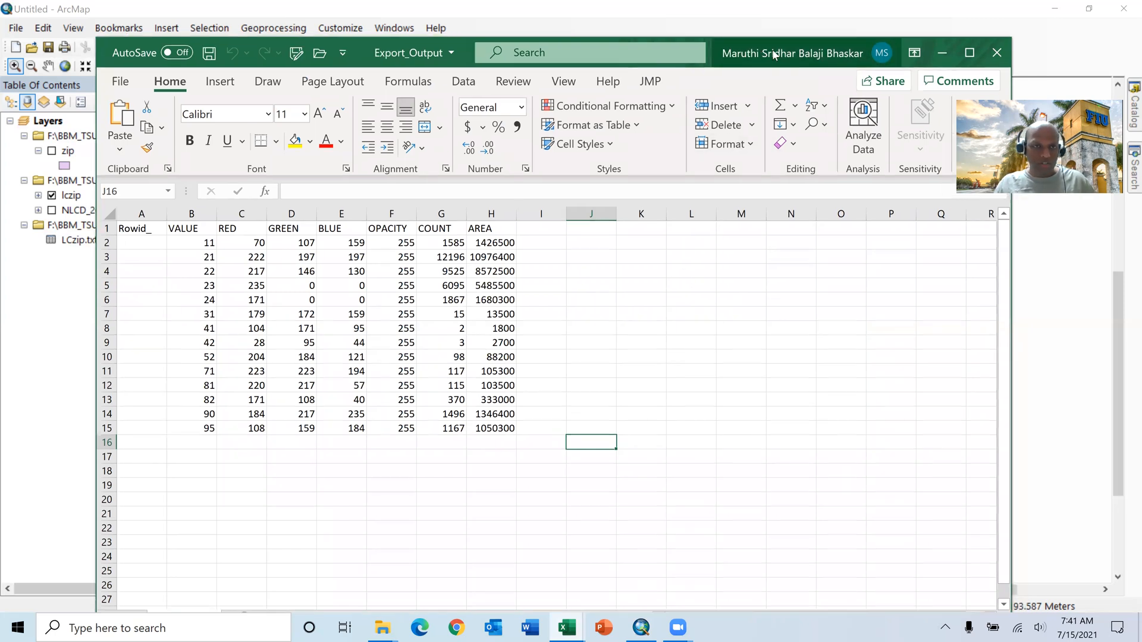
{"action": "left_click", "coordinate": [192, 214]}
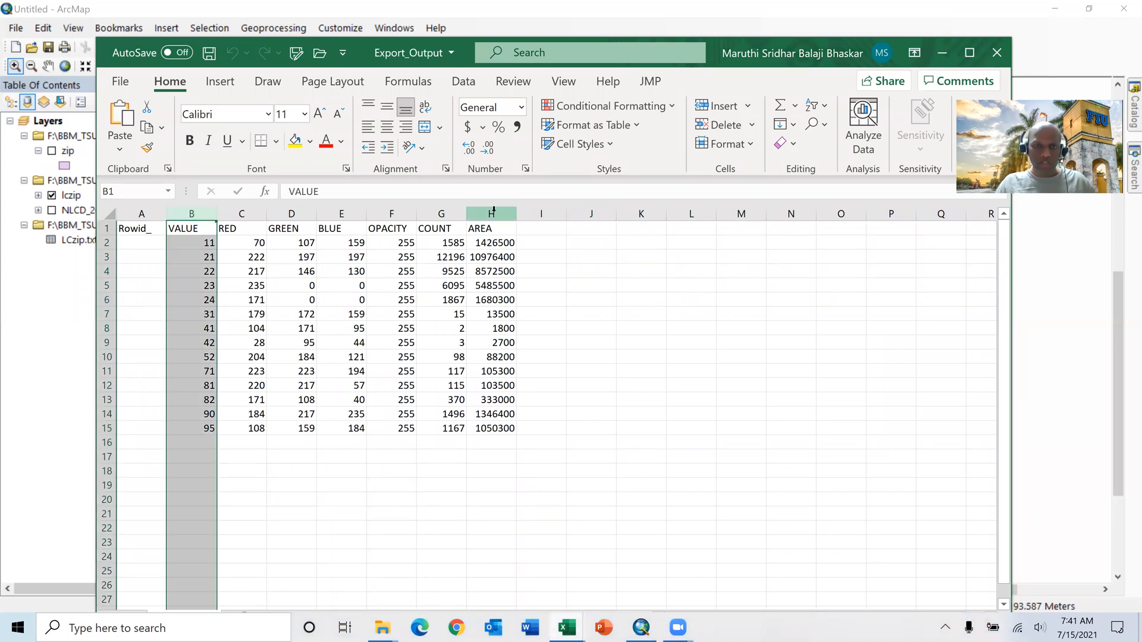
{"action": "left_click", "coordinate": [493, 213]}
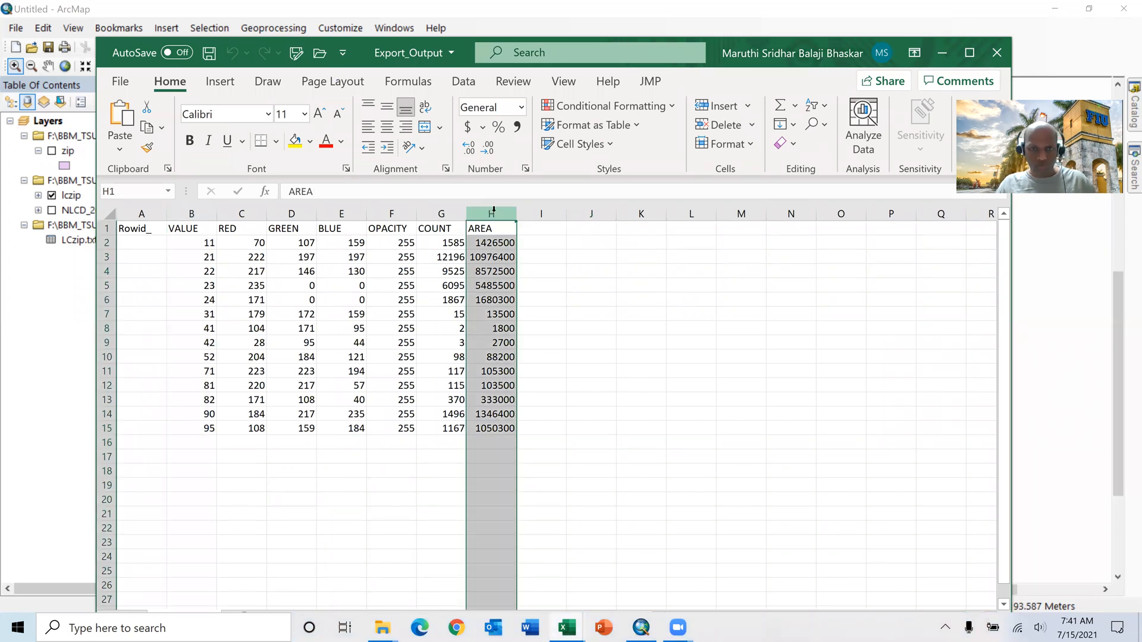
{"action": "left_click", "coordinate": [192, 214]}
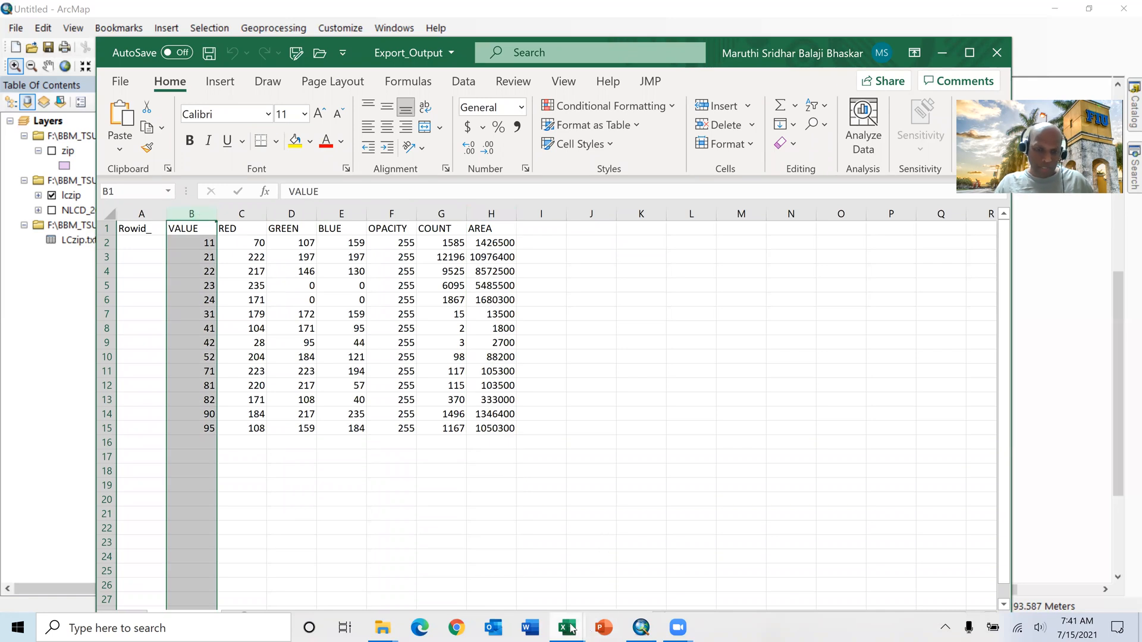
Step: Look up the land cover class names for the values in the NLCD_landcover_legend workbook, and minimize it
{"action": "mouse_move", "coordinate": [570, 629]}
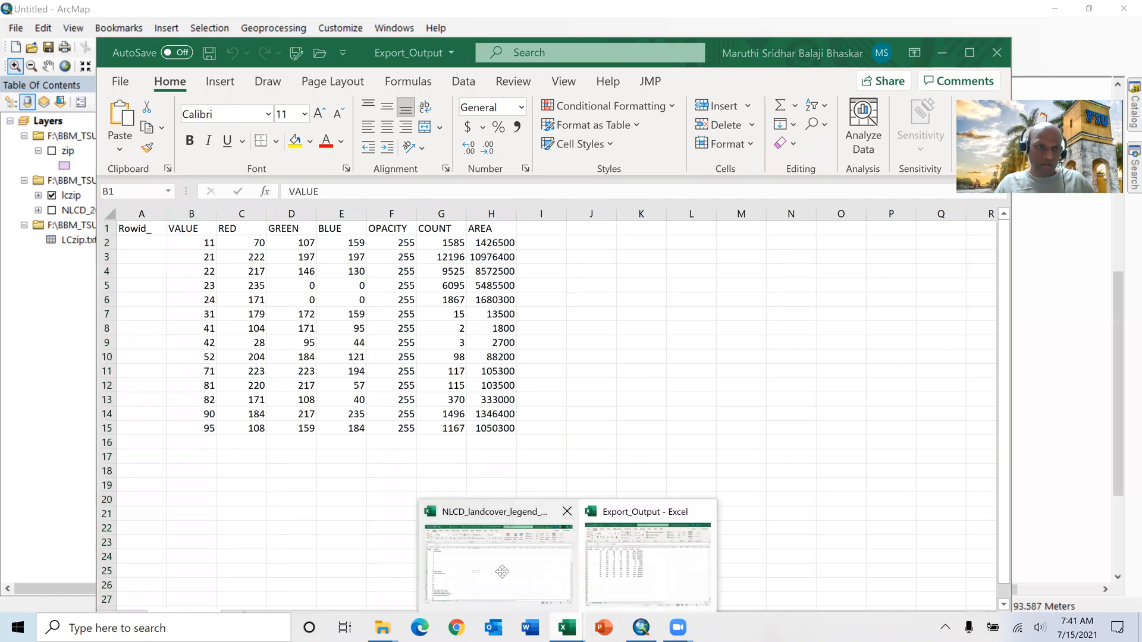
{"action": "left_click", "coordinate": [508, 574]}
{"action": "scroll", "coordinate": [122, 298], "scroll_direction": "down", "scroll_amount": 1}
{"action": "scroll", "coordinate": [127, 322], "scroll_direction": "up", "scroll_amount": 1}
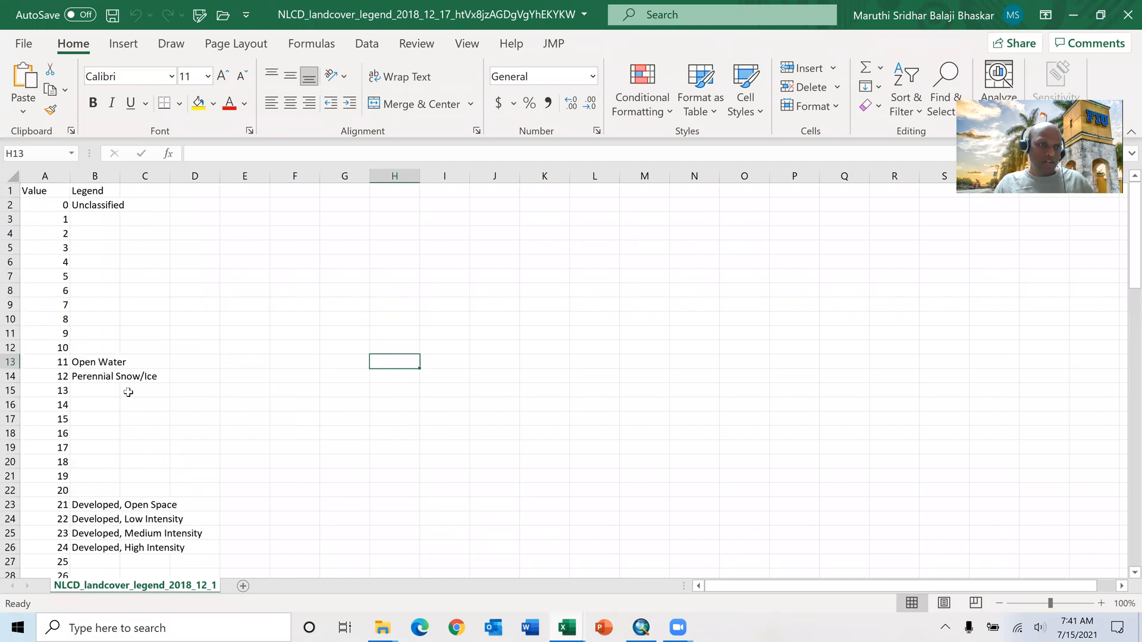
{"action": "scroll", "coordinate": [132, 450], "scroll_direction": "down", "scroll_amount": 3}
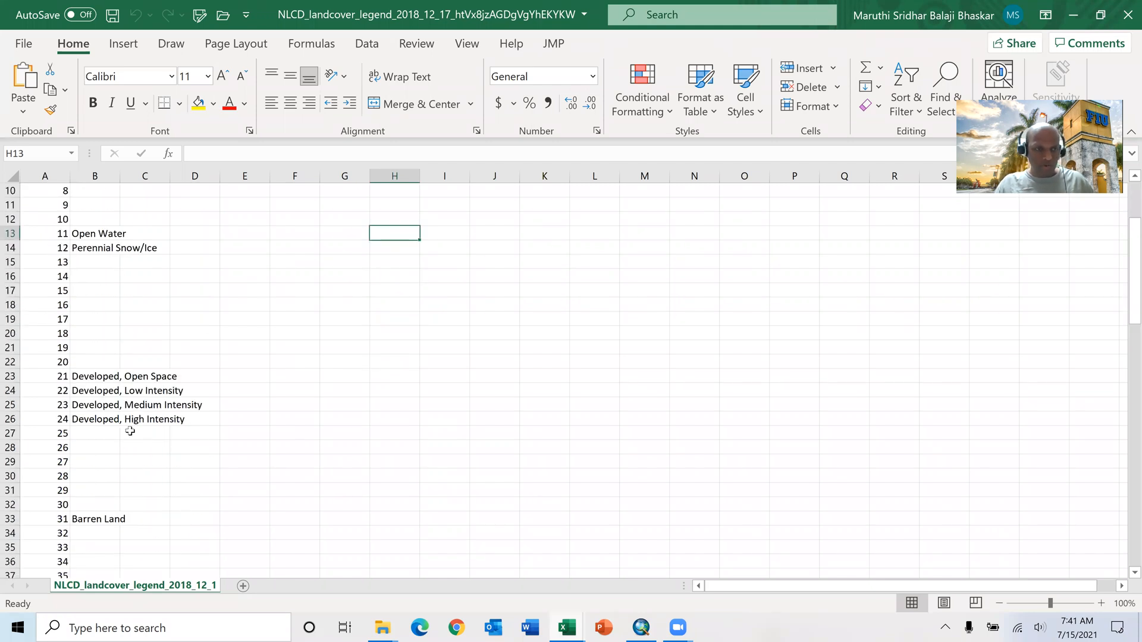
{"action": "left_click", "coordinate": [1077, 15]}
Step: Examine the rows for land cover values 11, 23 and 22 in the Export_Output sheet
{"action": "left_click", "coordinate": [641, 299]}
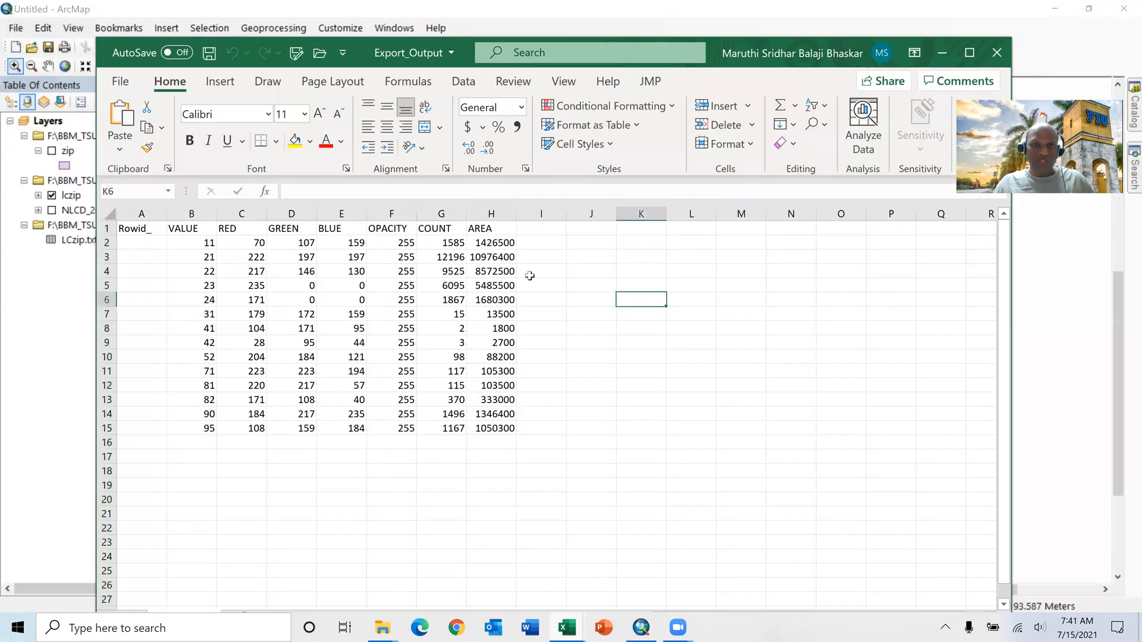
{"action": "left_click", "coordinate": [493, 442]}
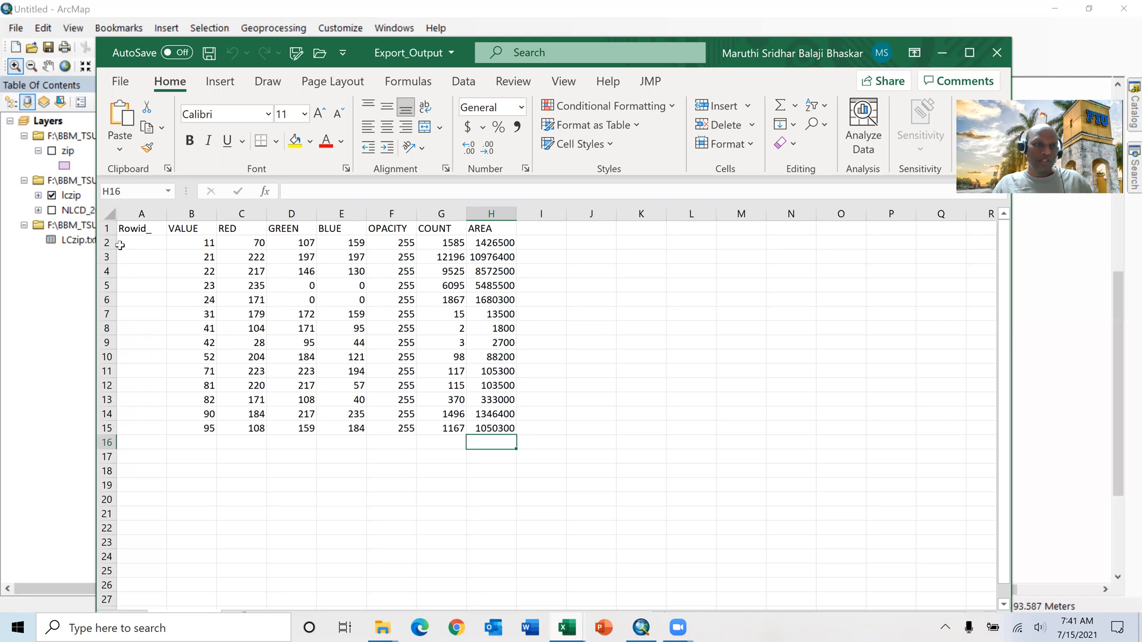
{"action": "left_click", "coordinate": [103, 243]}
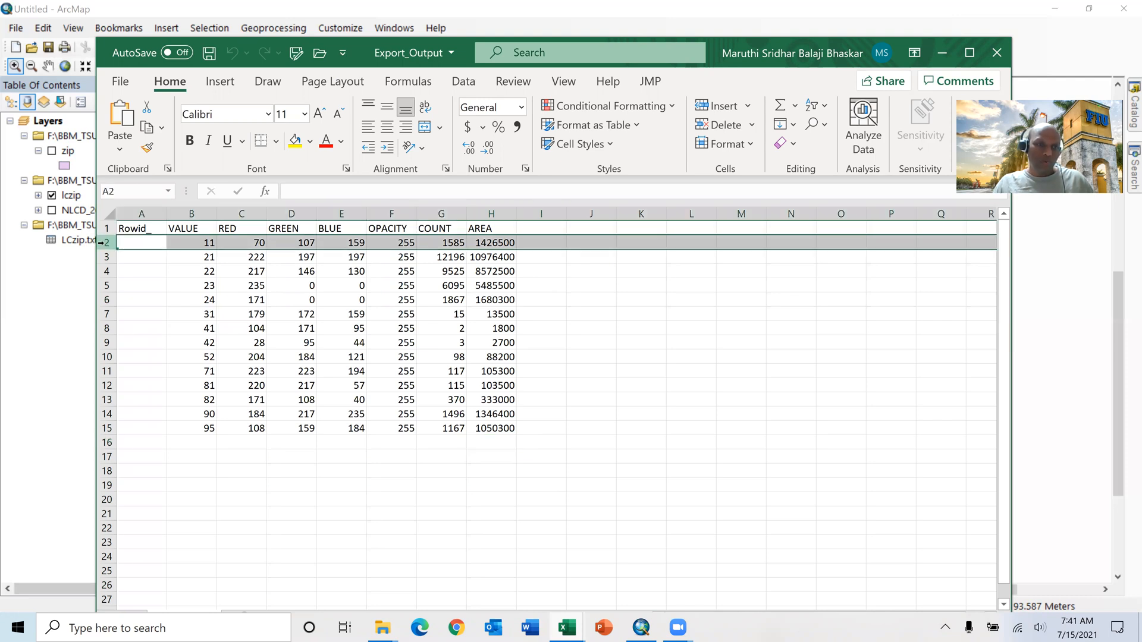
{"action": "left_click", "coordinate": [113, 284]}
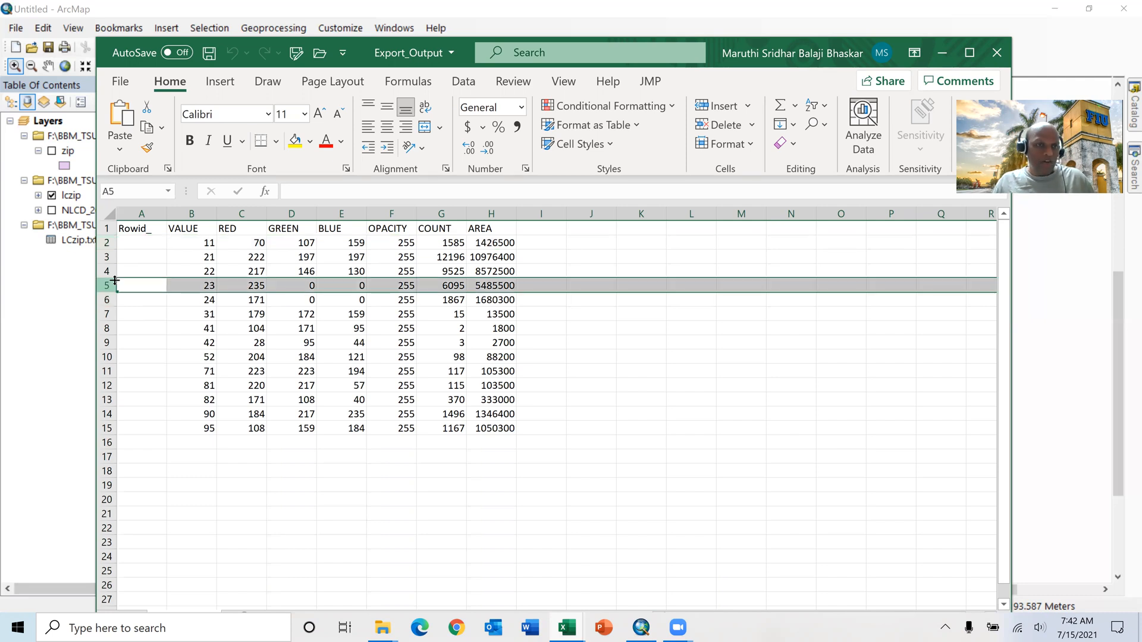
{"action": "left_click", "coordinate": [107, 270]}
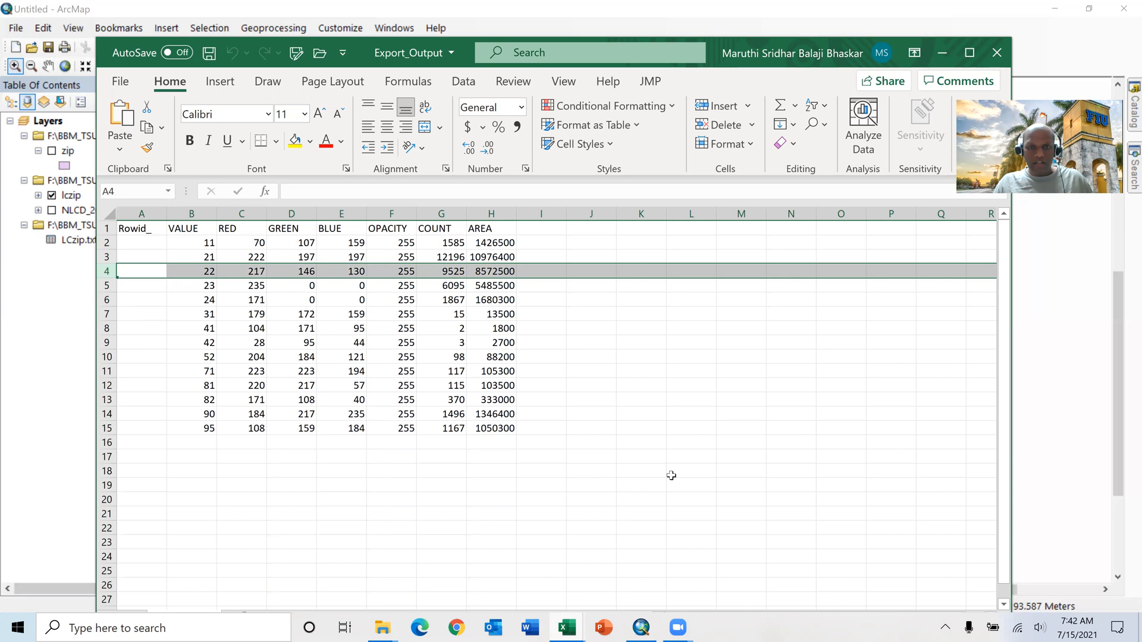